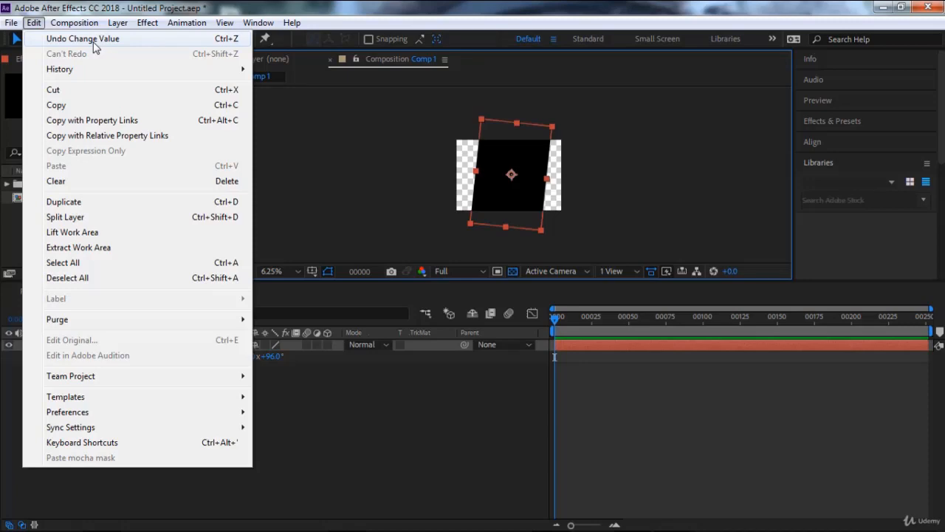
- Undo the last two value changes made to the black solid, one at a time
left_click(89, 41)
left_click(34, 23)
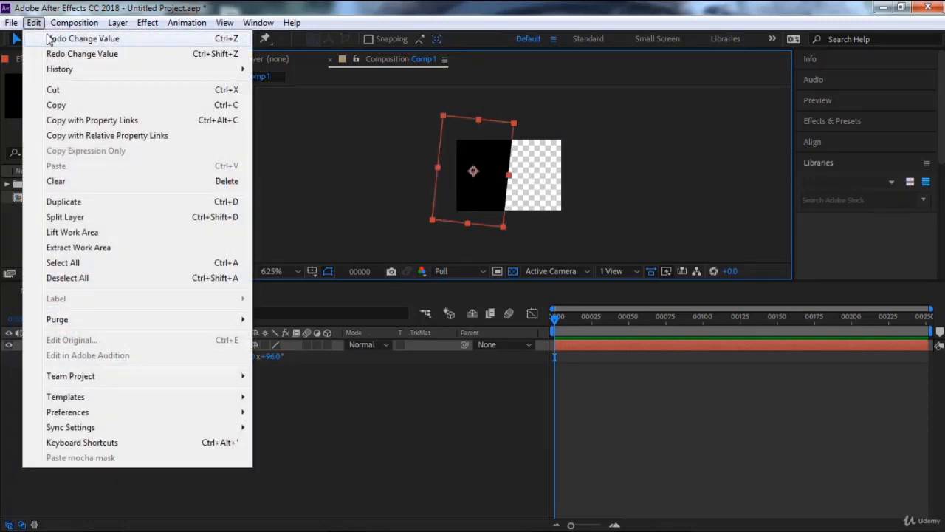
left_click(82, 39)
- Undo four more value changes to the black solid at once through the edit history
left_click(34, 22)
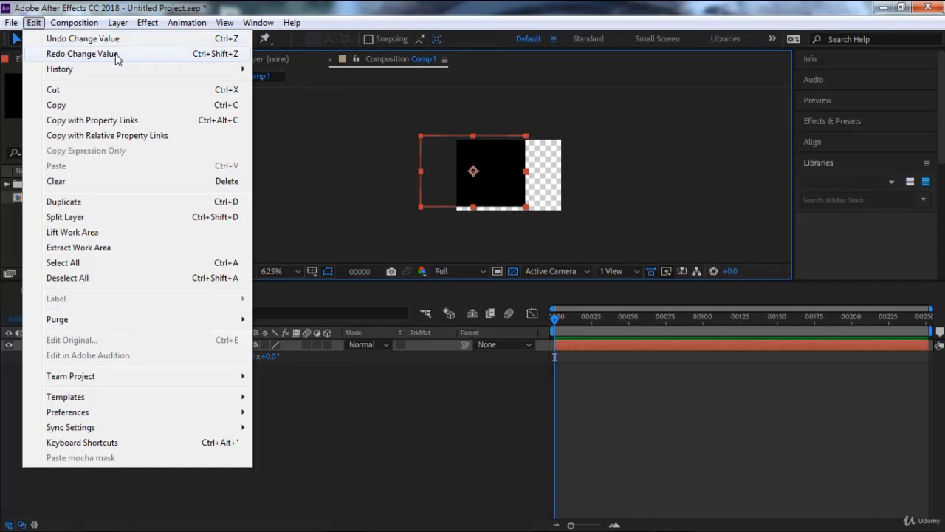
mouse_move(125, 73)
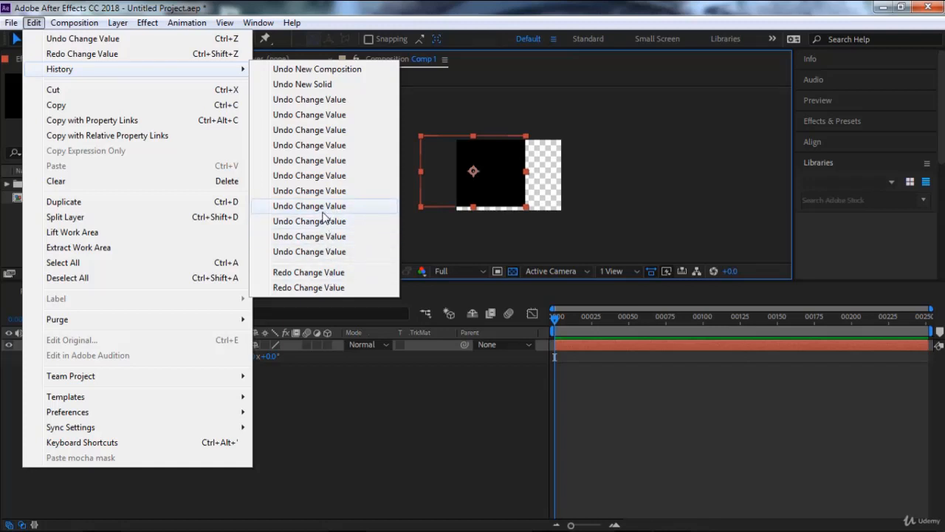
left_click(322, 210)
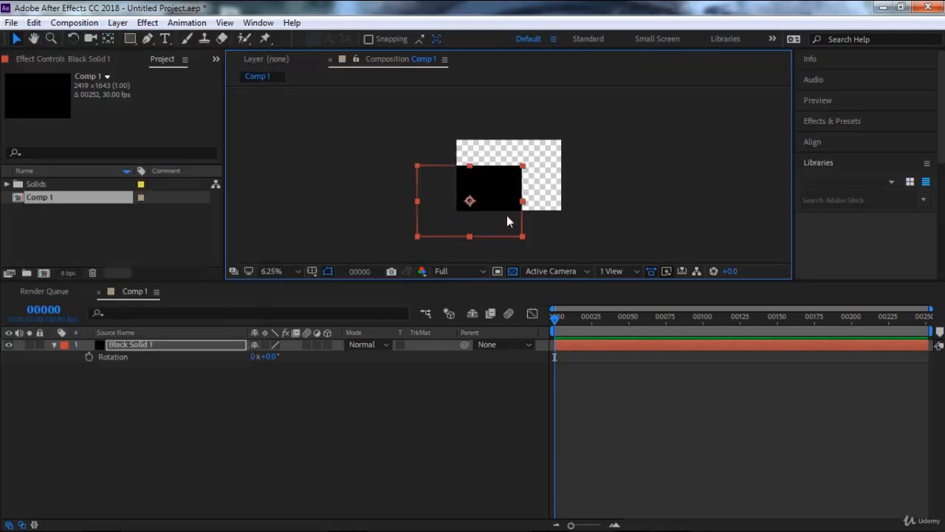
- Redo all six undone value changes of the black solid at once through the edit history
left_click(34, 23)
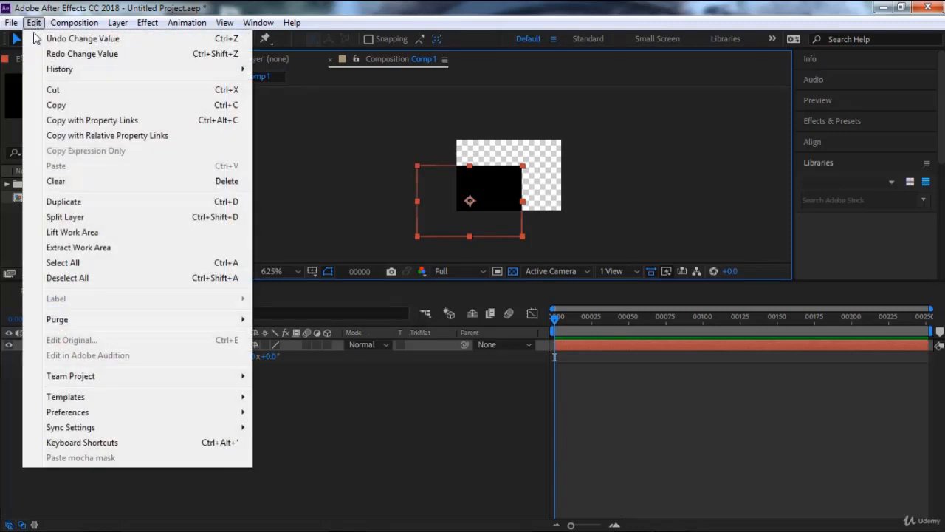
mouse_move(222, 69)
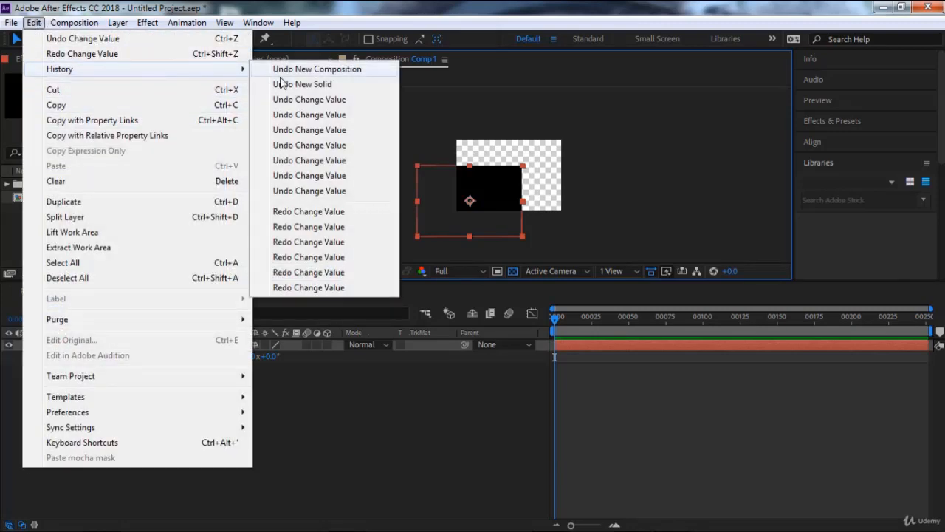
left_click(307, 287)
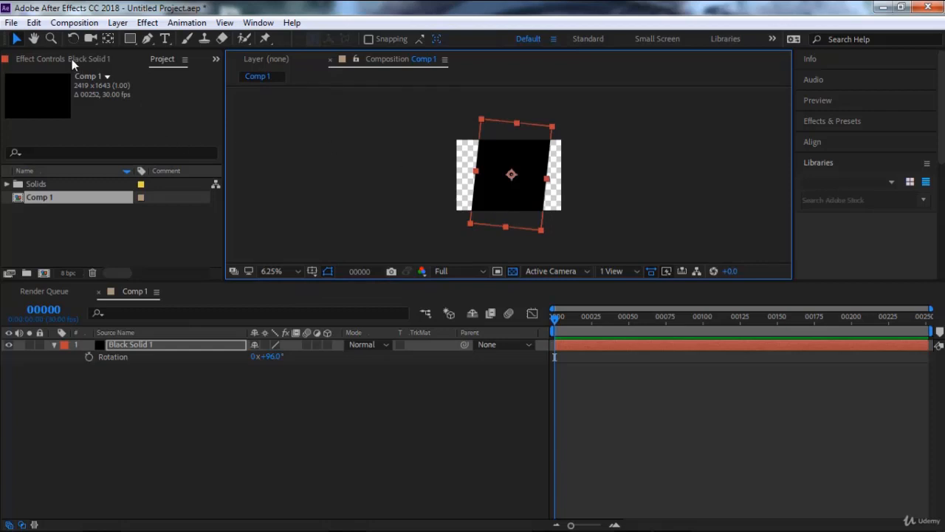
- Undo only the most recent value change from the edit history and deselect the black solid layer
left_click(31, 27)
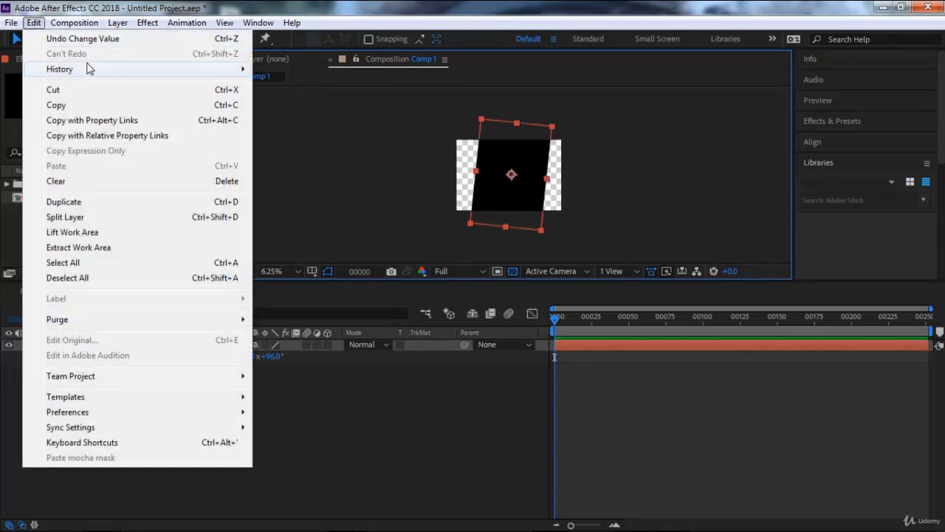
mouse_move(87, 69)
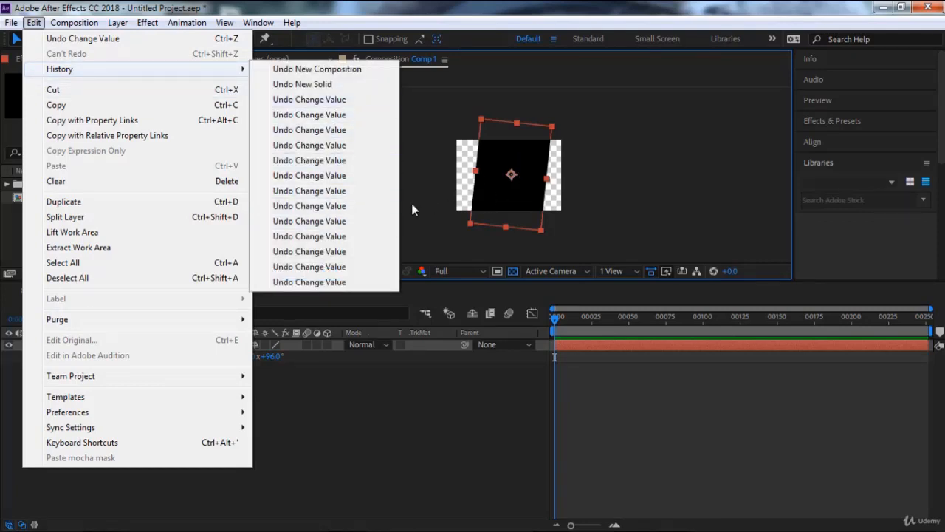
left_click(331, 282)
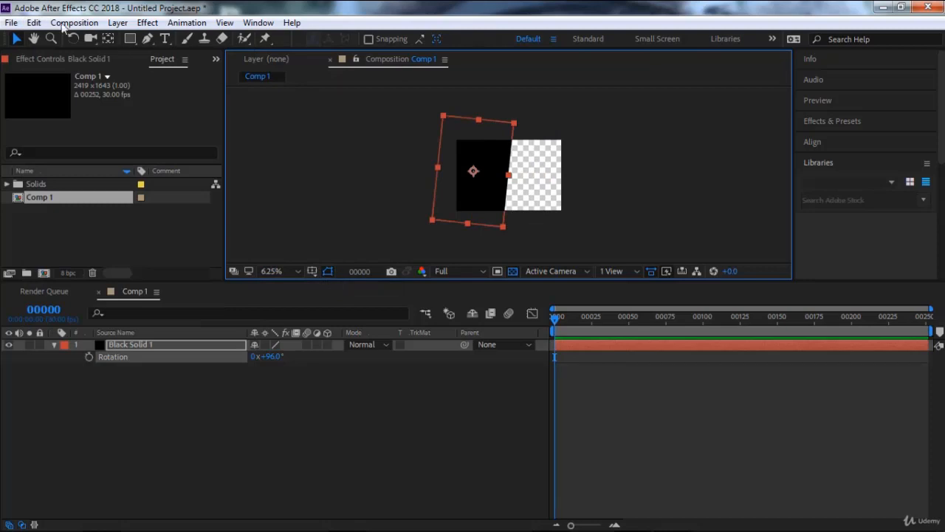
left_click(34, 23)
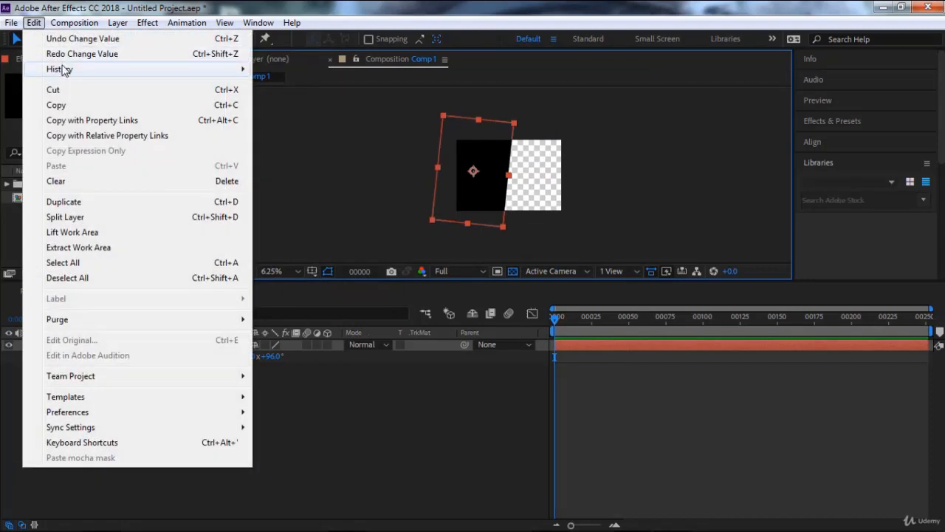
left_click(322, 371)
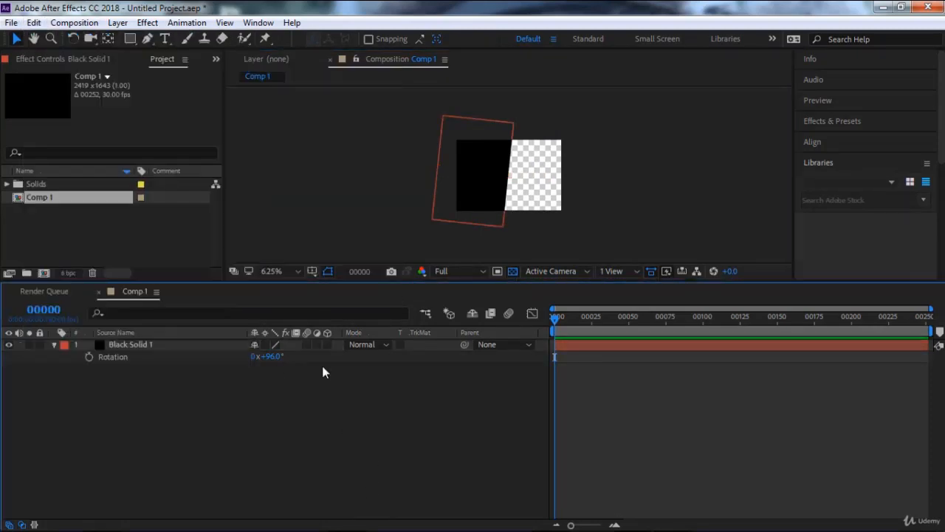
- Start a new project without saving the changes to the current one
left_click(11, 23)
mouse_move(30, 37)
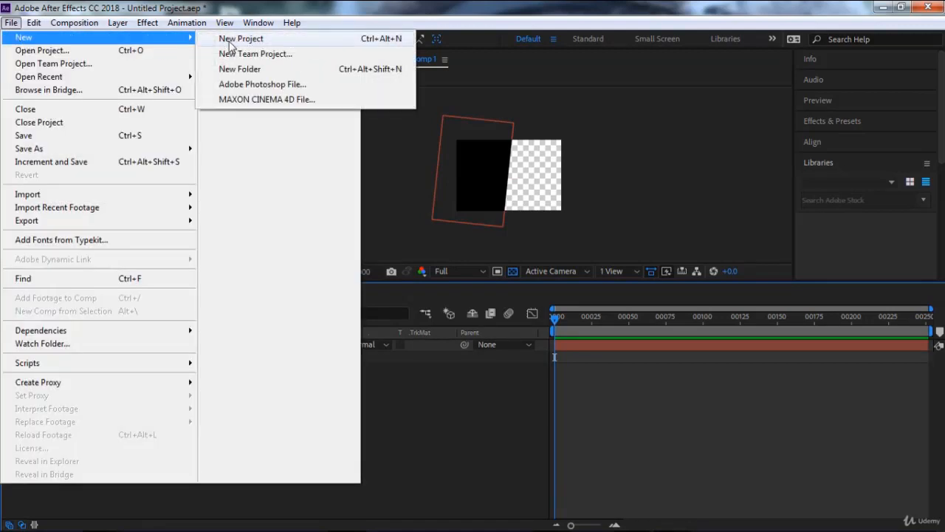
left_click(231, 45)
left_click(484, 289)
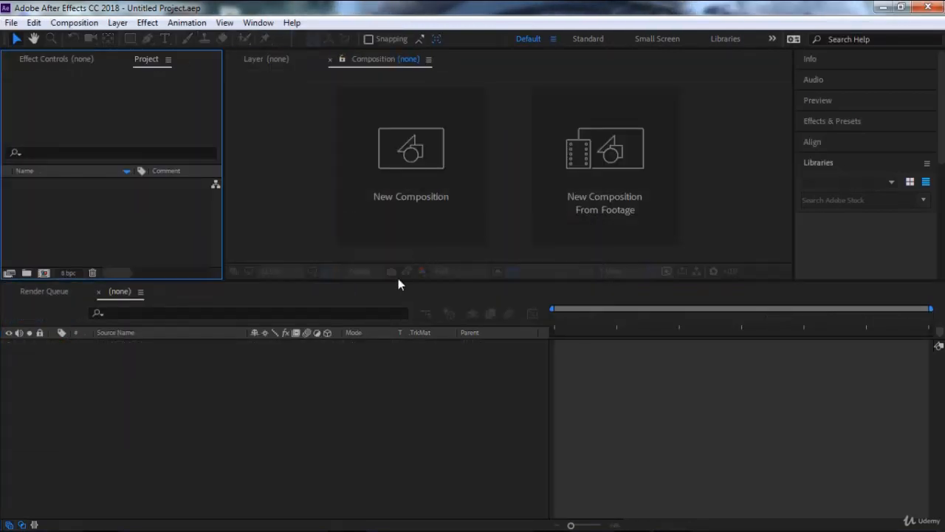
- Create a 2419 x 1643 px composition with the default settings and add a black solid of the same size
left_click(419, 189)
left_click(756, 446)
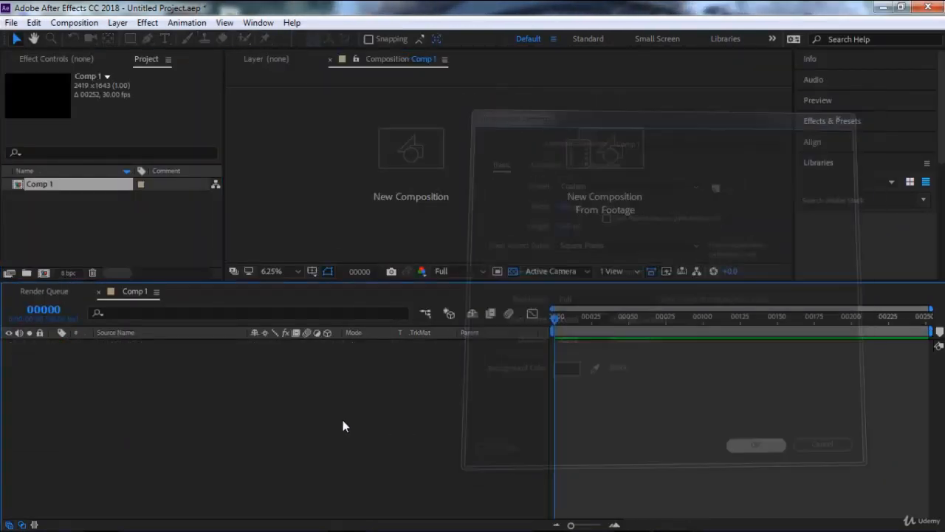
right_click(343, 257)
mouse_move(435, 266)
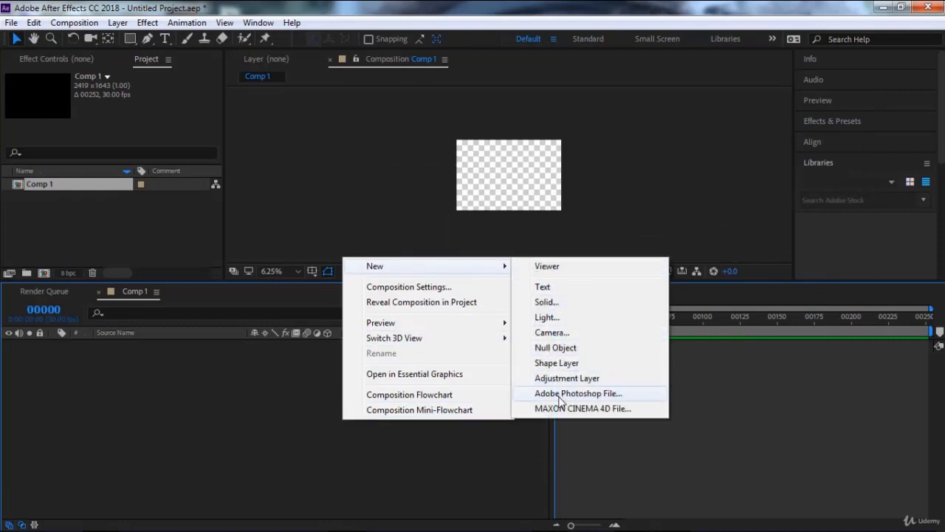
left_click(550, 303)
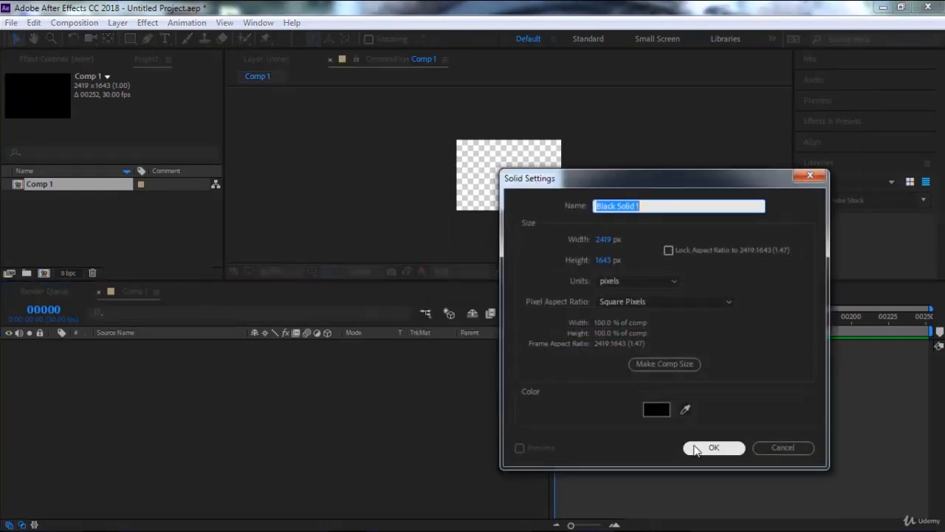
left_click(714, 448)
- Move the black solid around the composition several times, undo the last move and redo it
left_click_drag(508, 172, 542, 170)
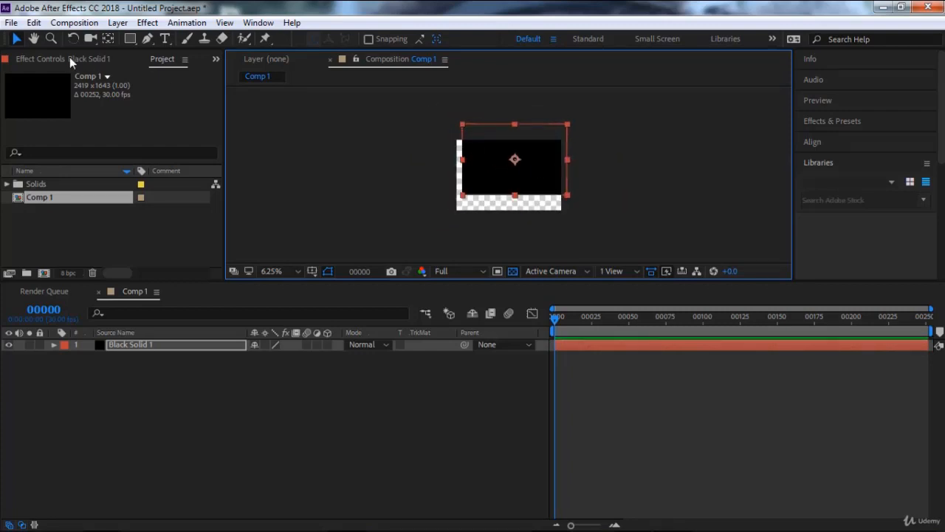
left_click(34, 23)
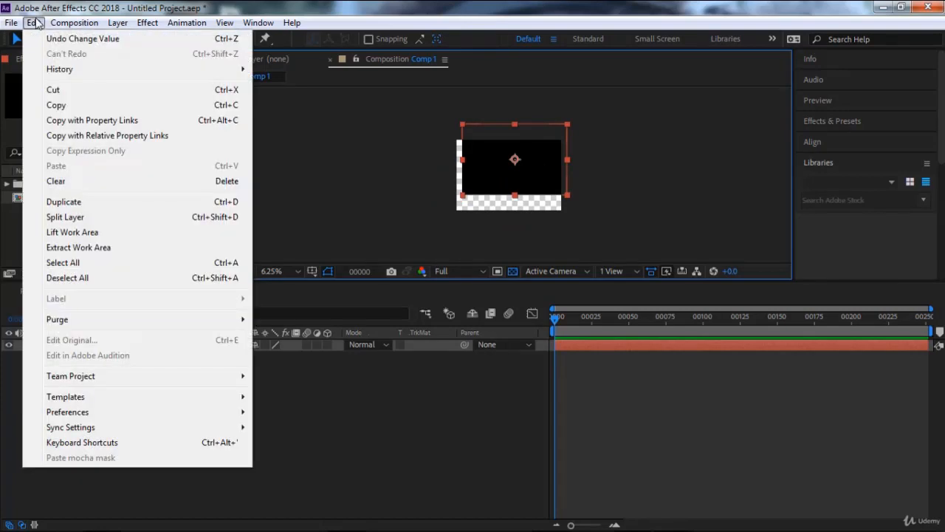
left_click(77, 39)
left_click(34, 23)
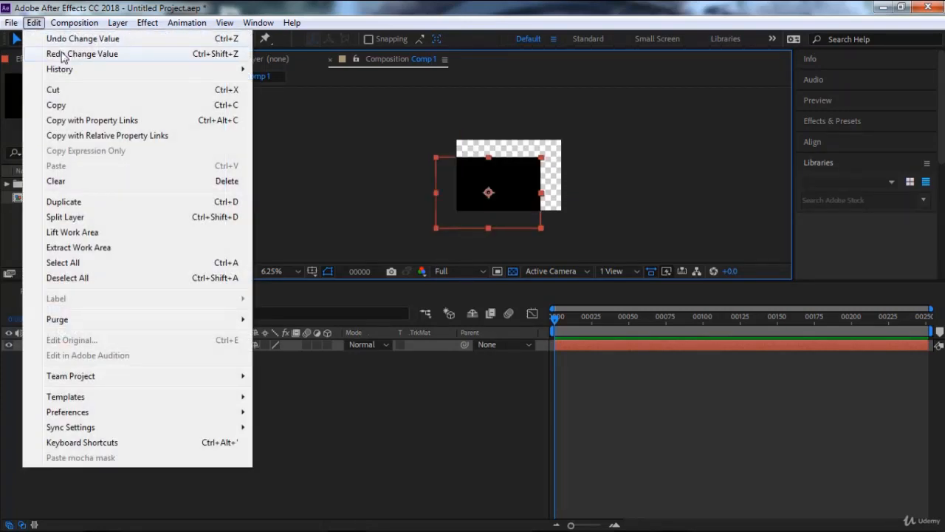
left_click(74, 44)
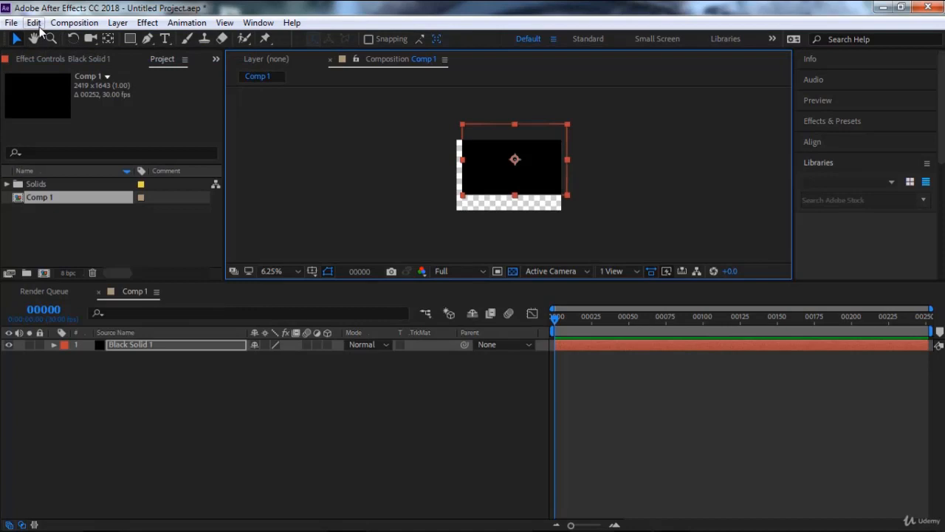
- Undo the black solid's most recent move through the edit history
left_click(40, 26)
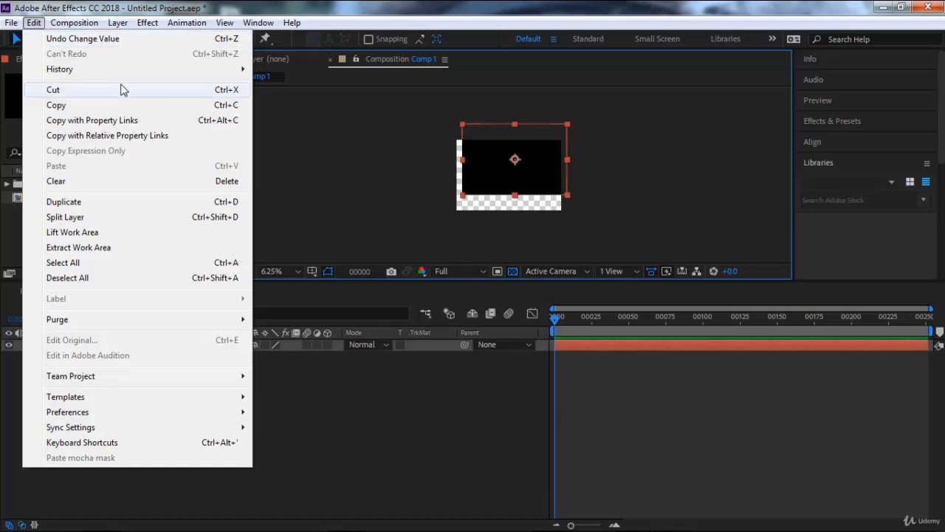
mouse_move(206, 71)
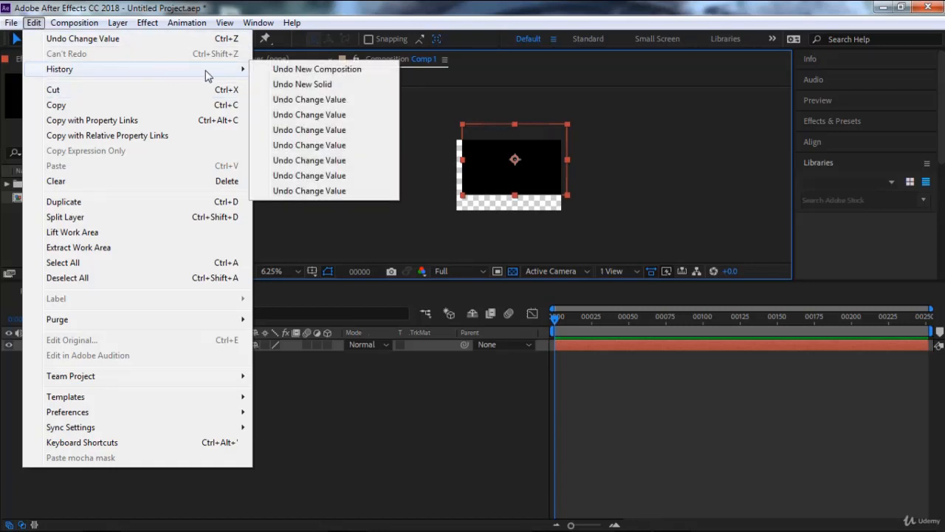
left_click(321, 195)
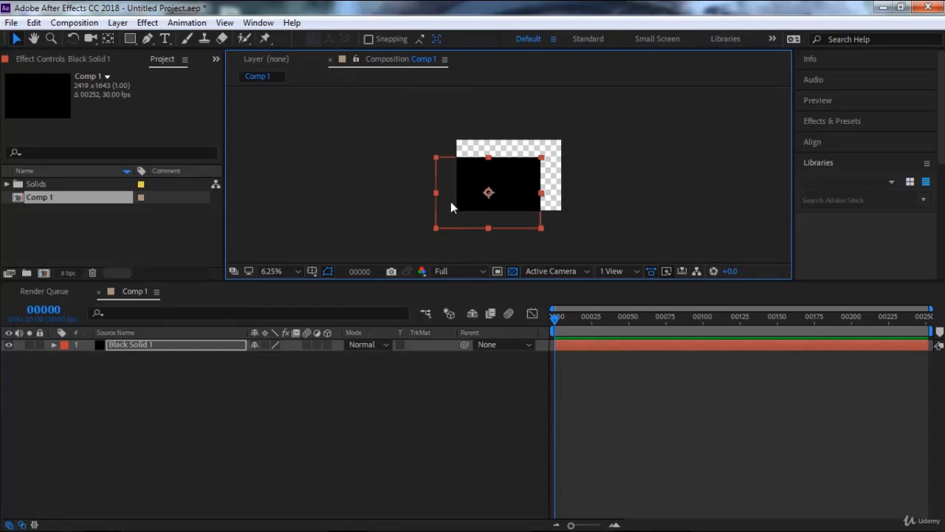
- Start another new project, discarding the unsaved changes to the current one
left_click(11, 23)
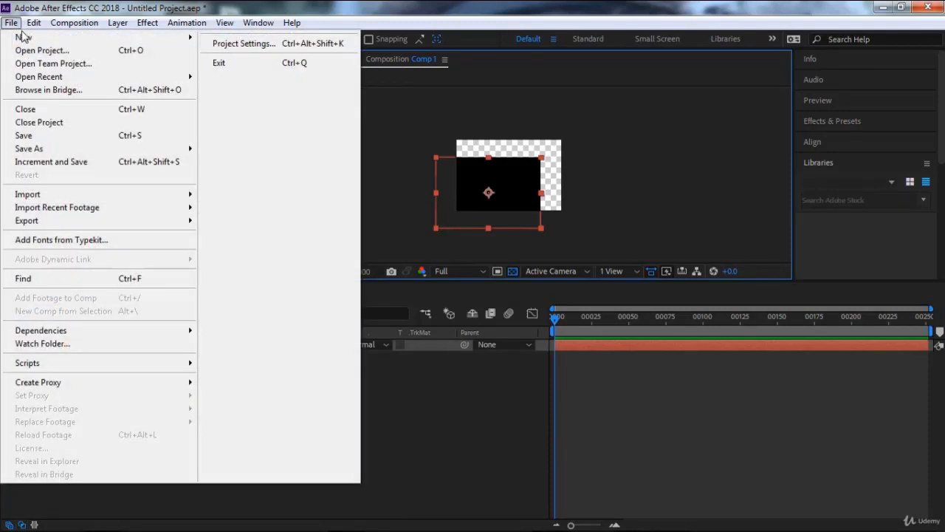
mouse_move(22, 37)
left_click(266, 38)
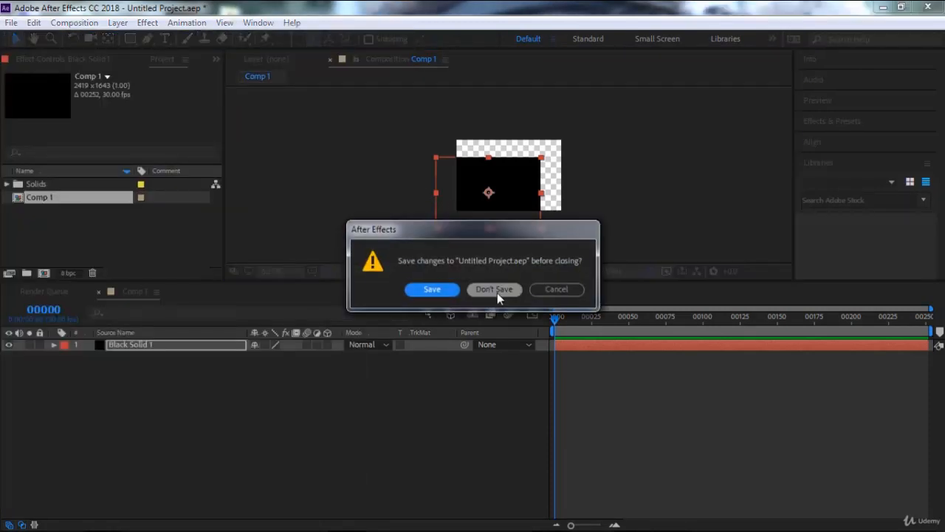
left_click(495, 291)
- Create a 2419 x 1643 px composition at 30 fps lasting 252 frames and add a black solid of the same size
left_click(390, 209)
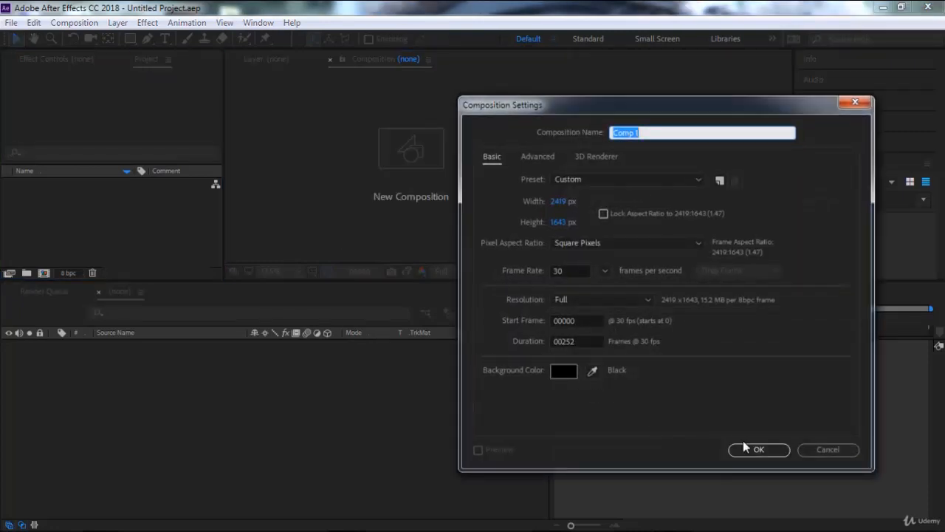
left_click(744, 447)
right_click(249, 399)
mouse_move(342, 253)
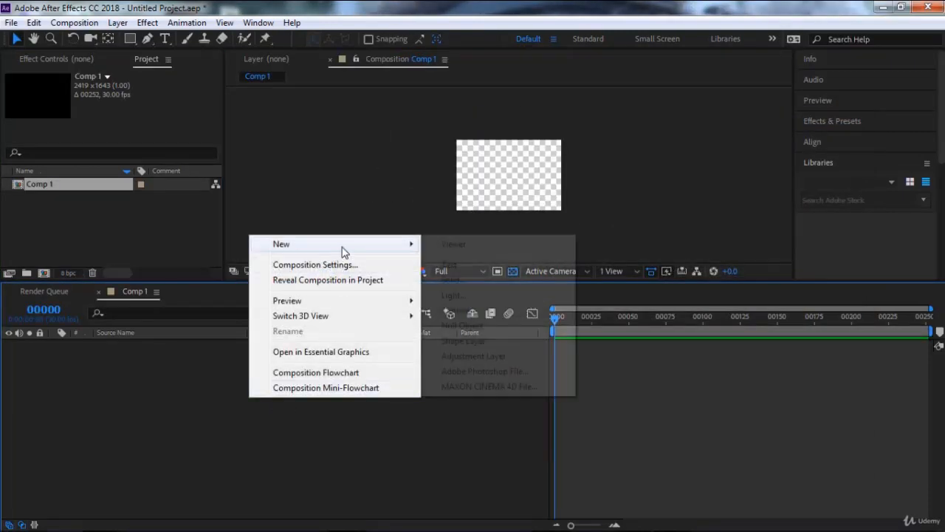
left_click(472, 280)
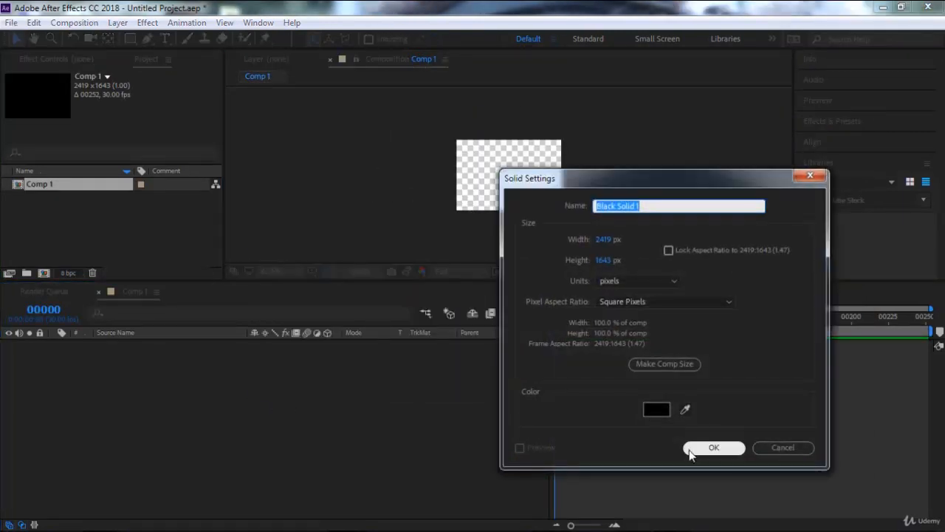
left_click(713, 448)
- Move the black solid around the composition and undo its last move through the edit history
left_click_drag(508, 206, 563, 238)
left_click(41, 24)
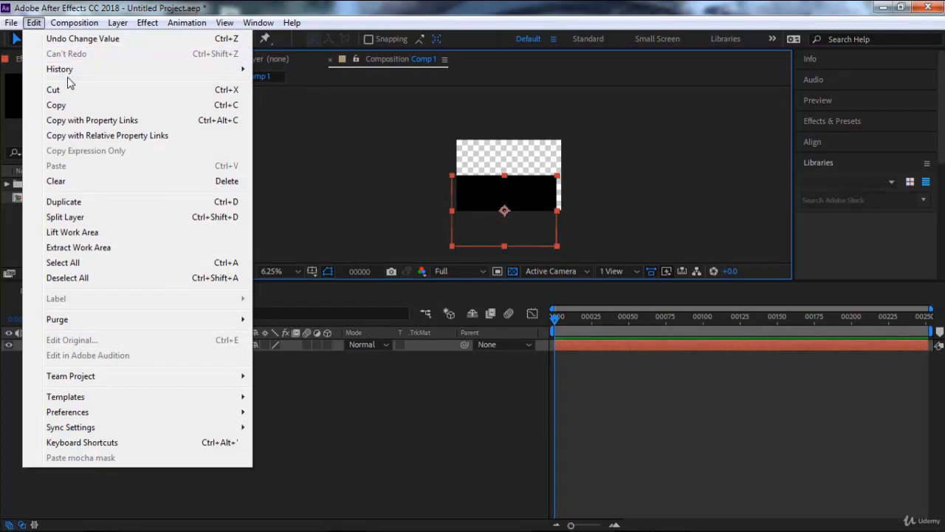
mouse_move(74, 70)
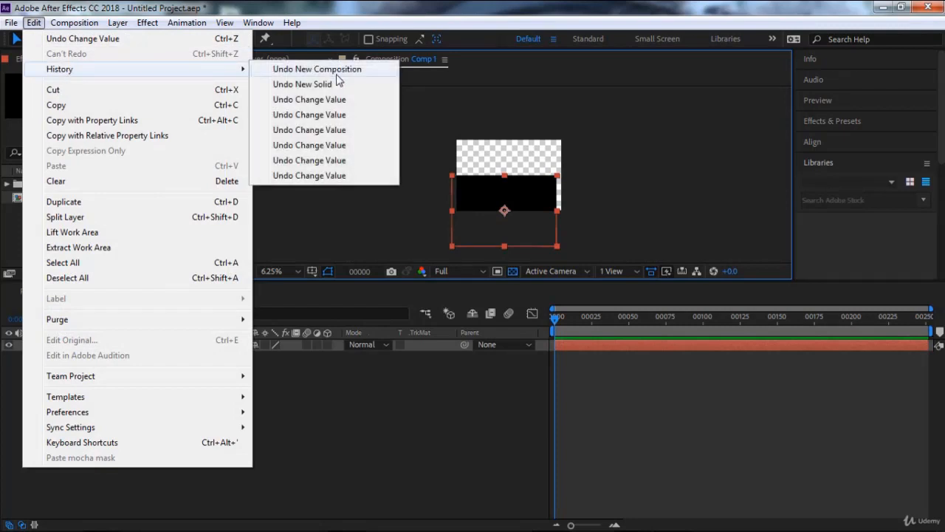
left_click(333, 177)
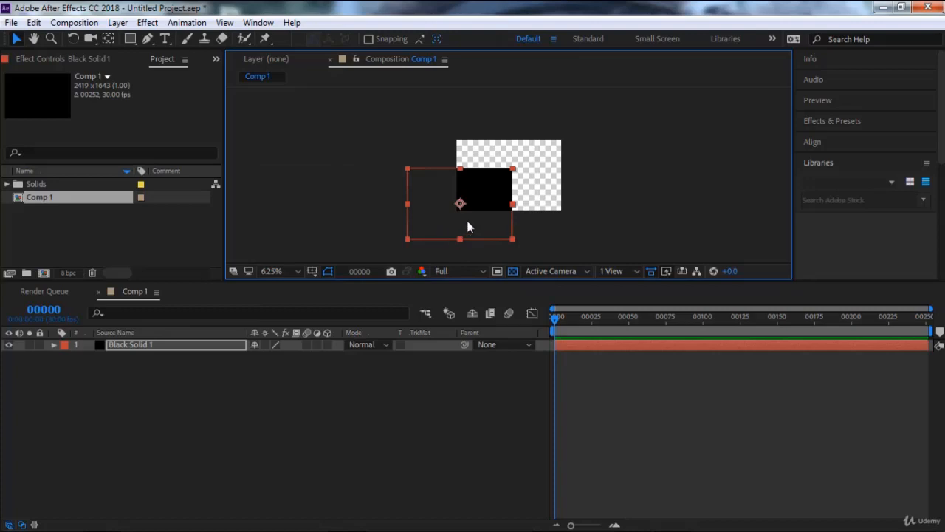
- Move the black solid back over the composition area, reveal its Position property and reset it to the default
left_click_drag(467, 227, 518, 196)
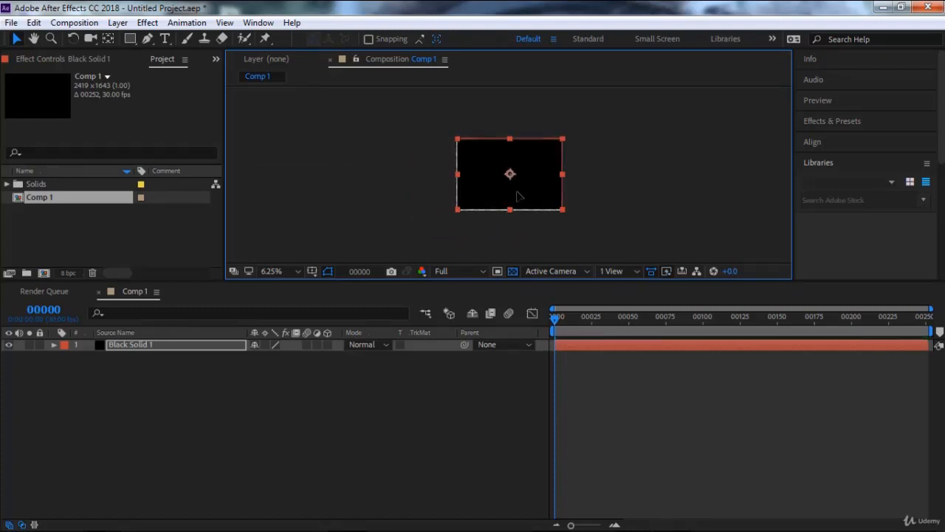
left_click(207, 350)
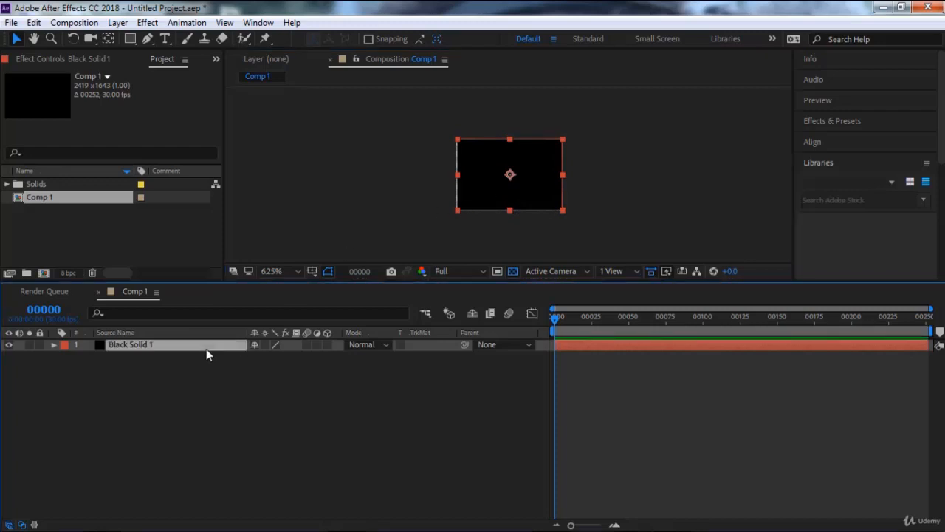
key("p")
right_click(199, 358)
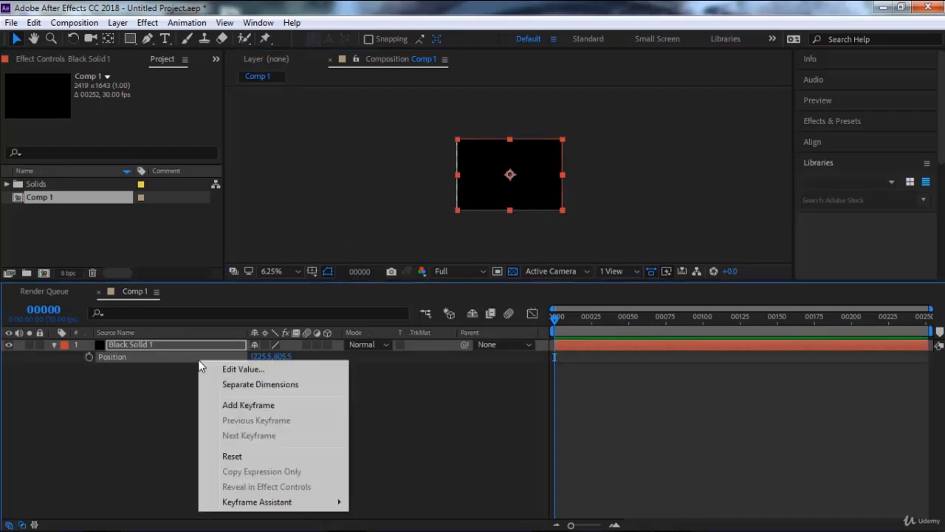
left_click(248, 456)
- Undo the position reset and several earlier moves of the black solid at once through the edit history
left_click(34, 23)
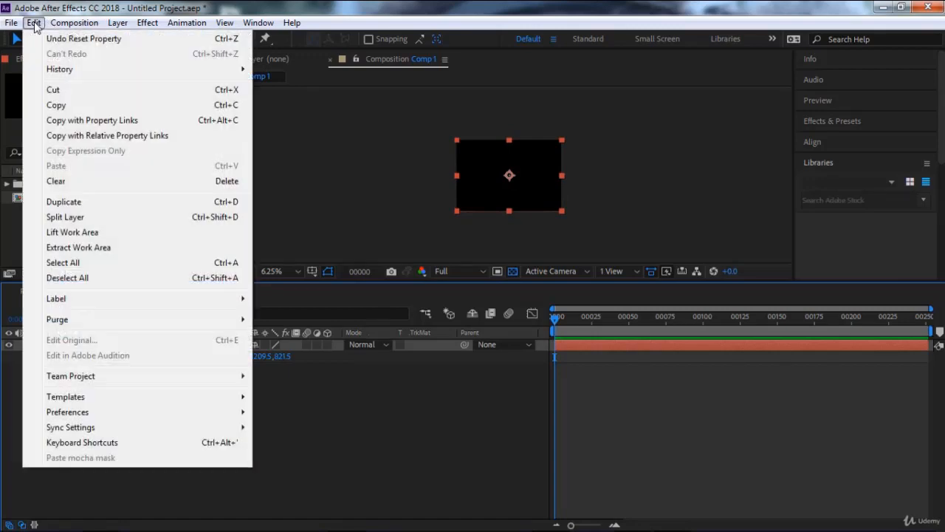
mouse_move(134, 71)
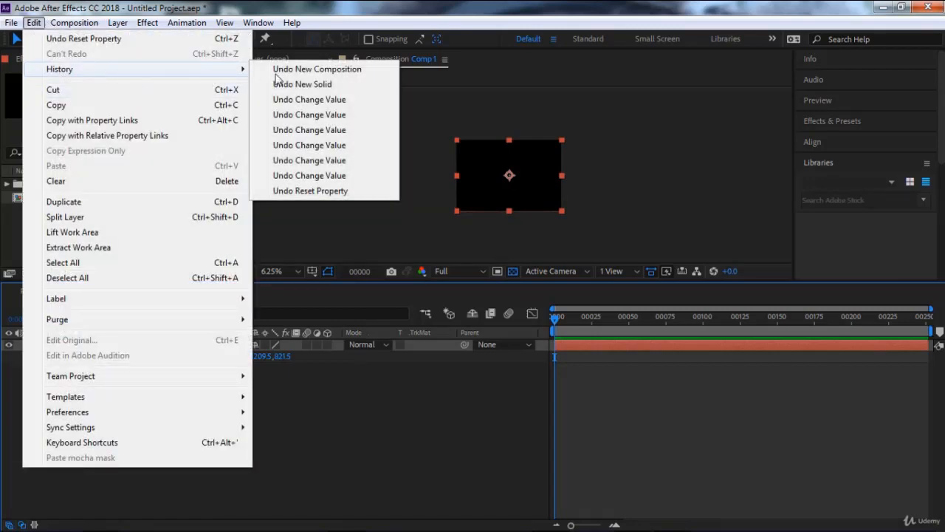
left_click(306, 121)
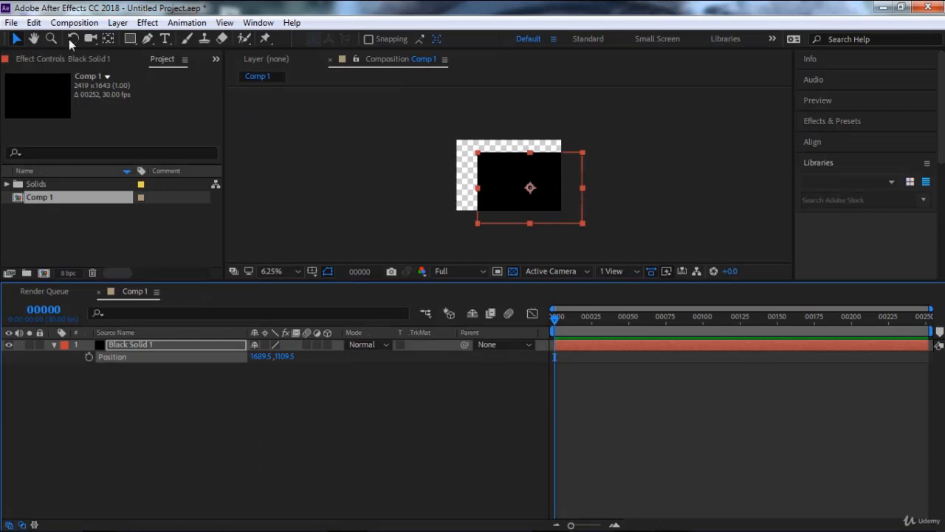
- Cut the black solid from Comp 1 and paste it into a new composition, Comp 2, created with the suggested settings
left_click(34, 22)
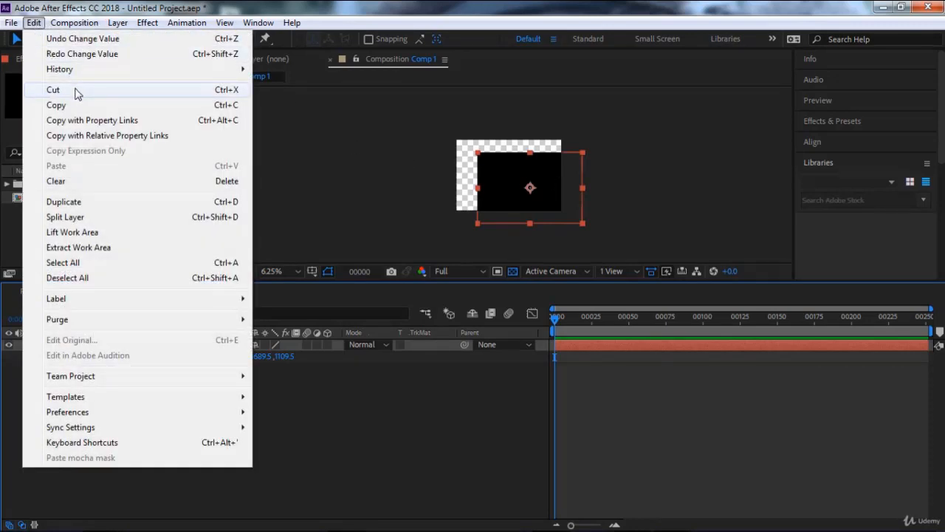
left_click(53, 90)
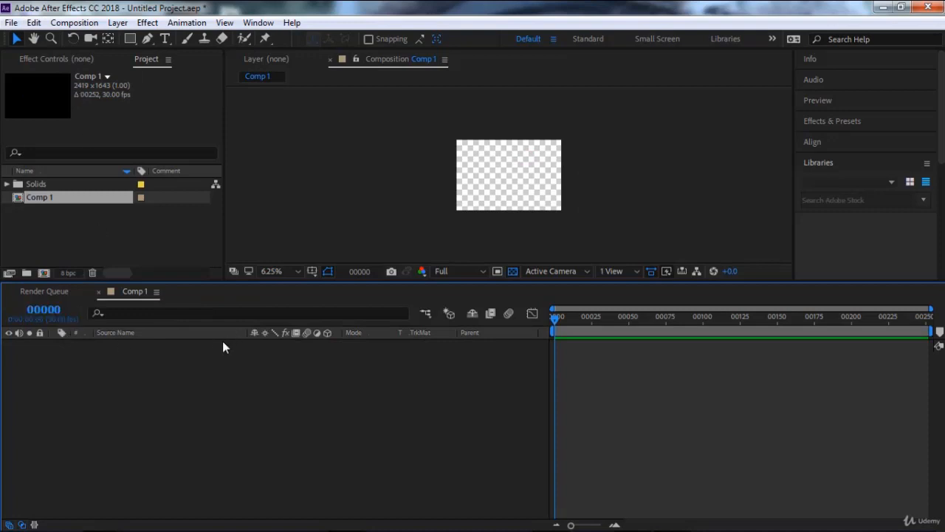
right_click(198, 350)
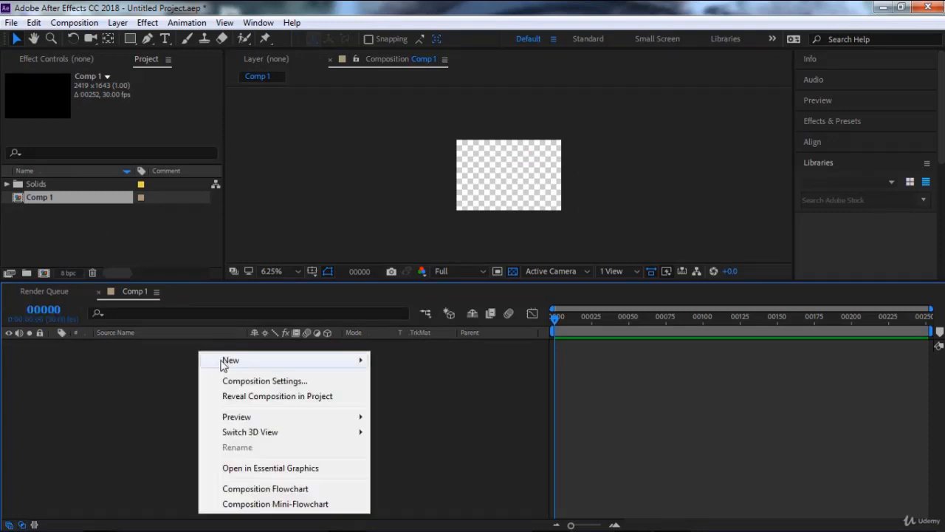
left_click(65, 23)
left_click(85, 37)
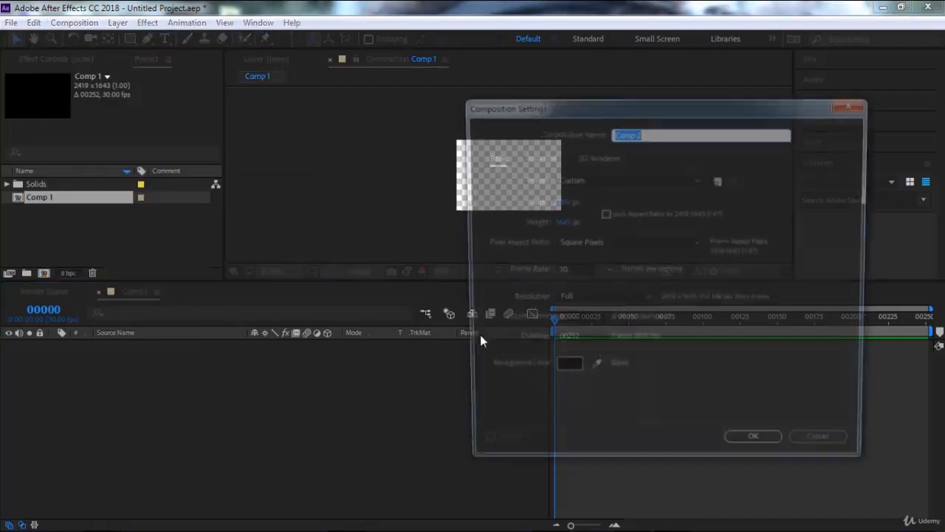
key("Return")
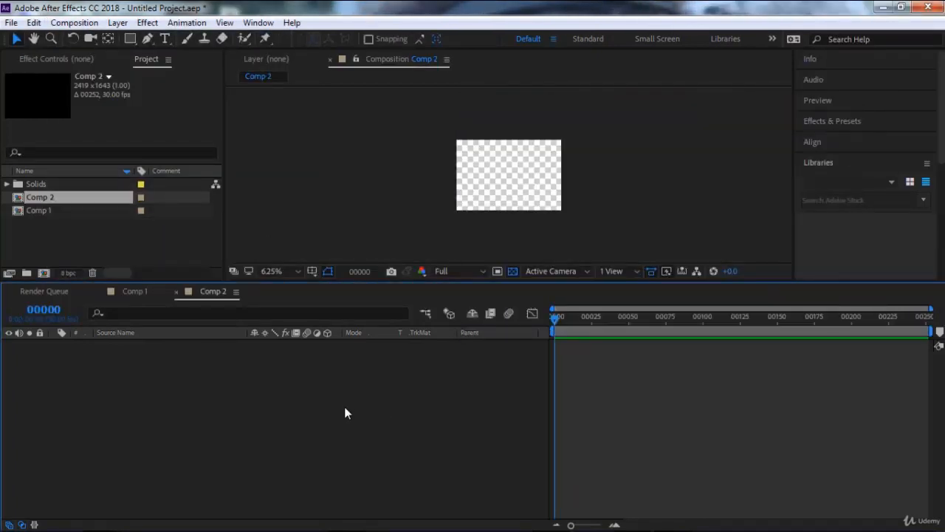
key("ctrl+v")
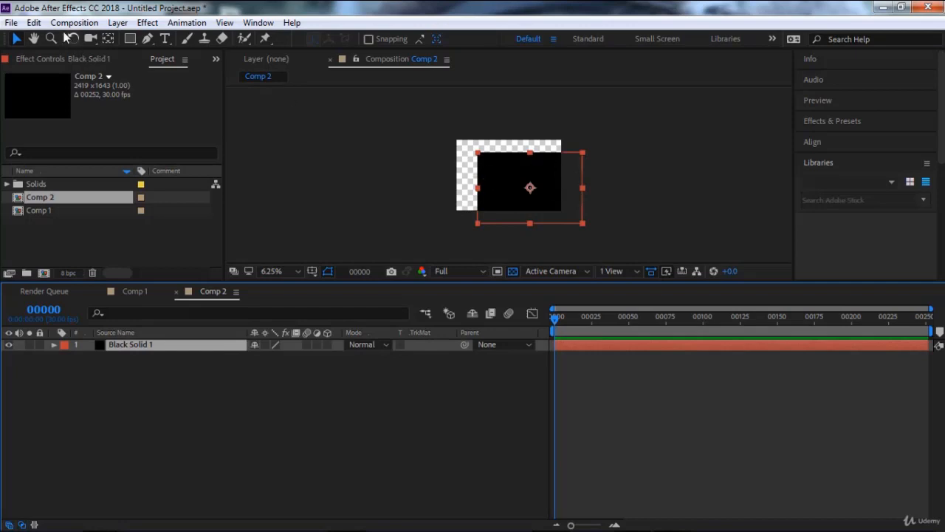
- Duplicate the black solid in Comp 2 and move the copy up and to the left of the original
left_click(34, 22)
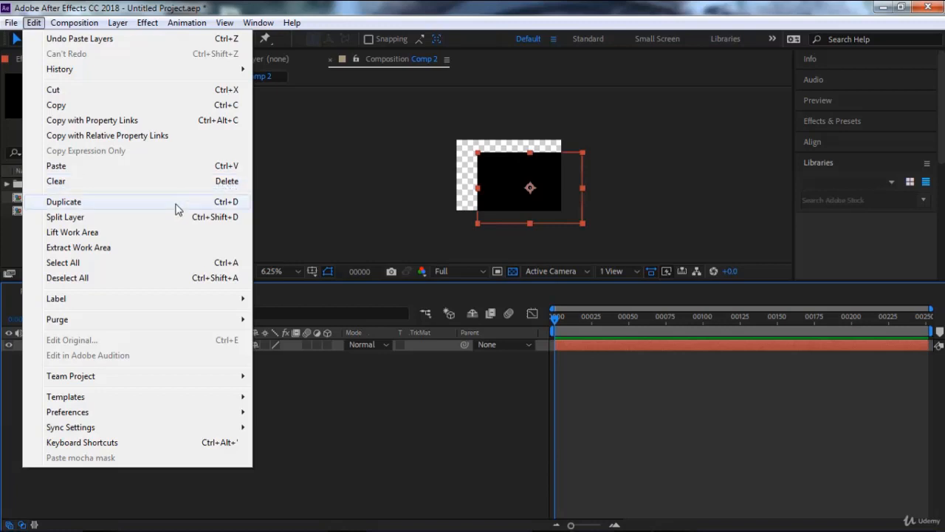
left_click(313, 361)
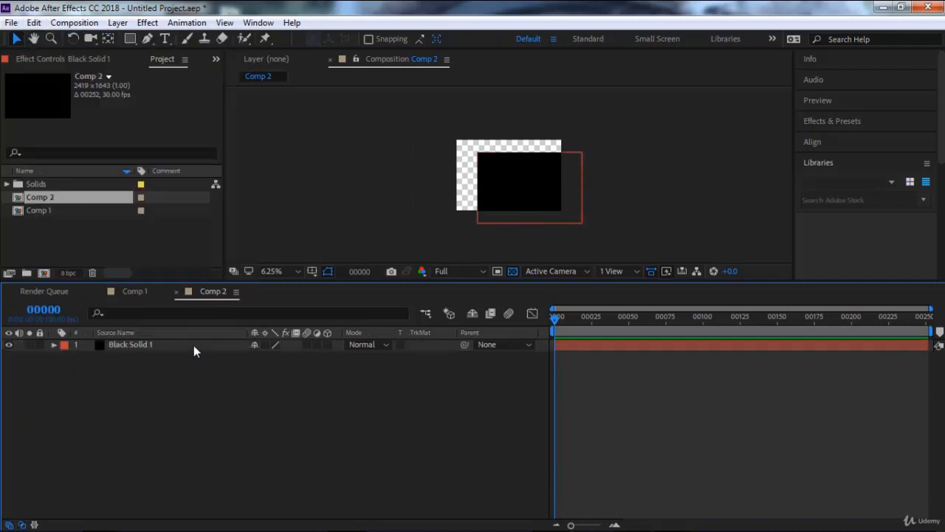
left_click(186, 345)
key("ctrl+d")
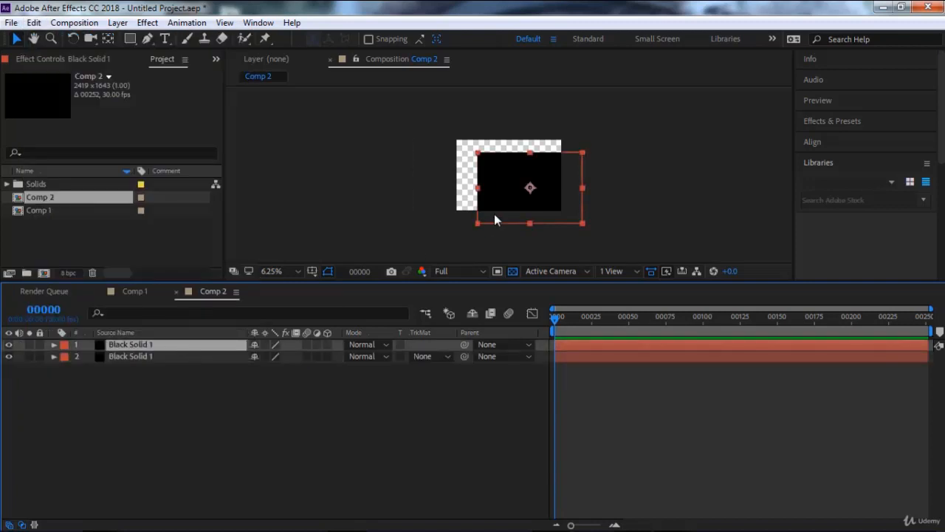
left_click_drag(496, 218, 439, 143)
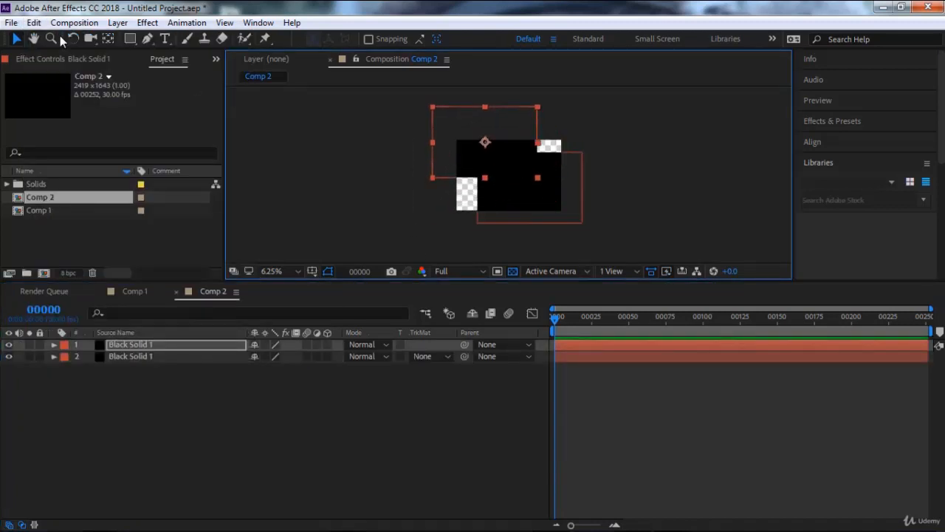
- Duplicate the moved copy, place the new one outside the composition's upper-right corner and deselect all layers
left_click(34, 22)
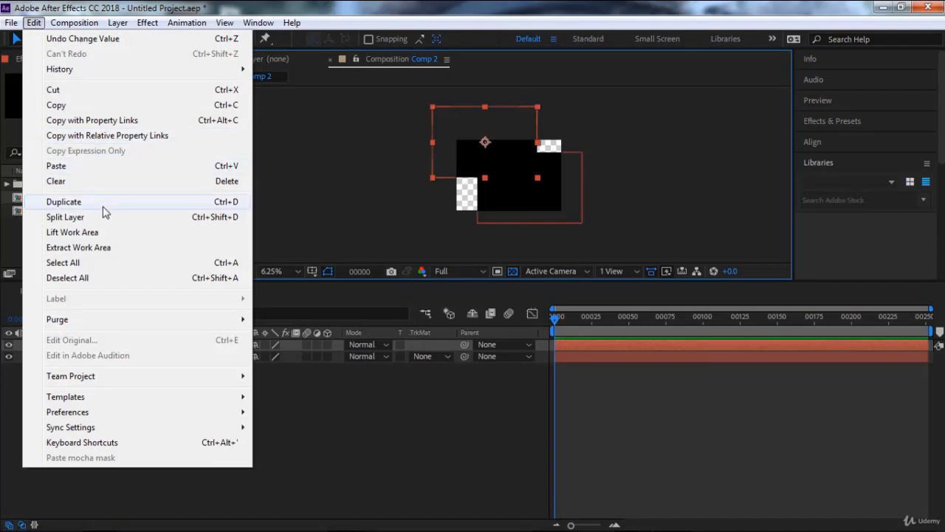
left_click(103, 209)
left_click_drag(510, 160, 588, 126)
left_click(34, 22)
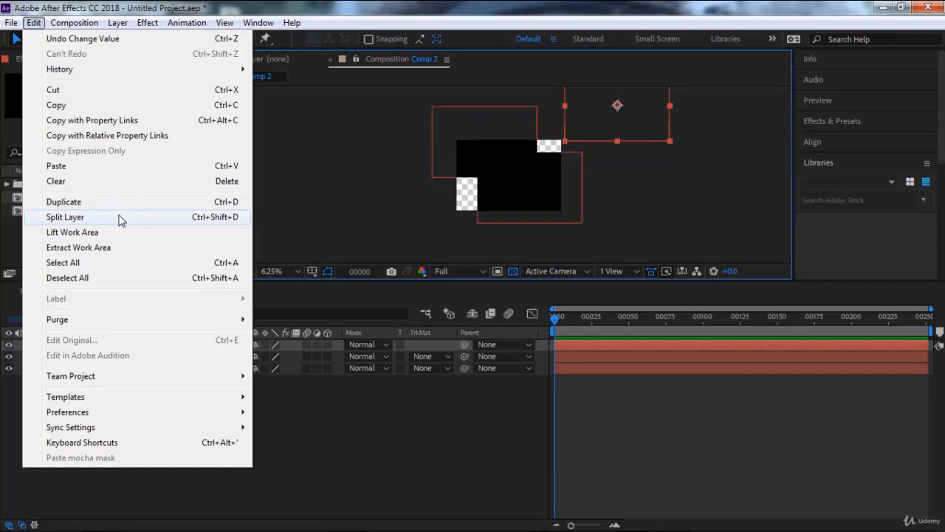
left_click(368, 418)
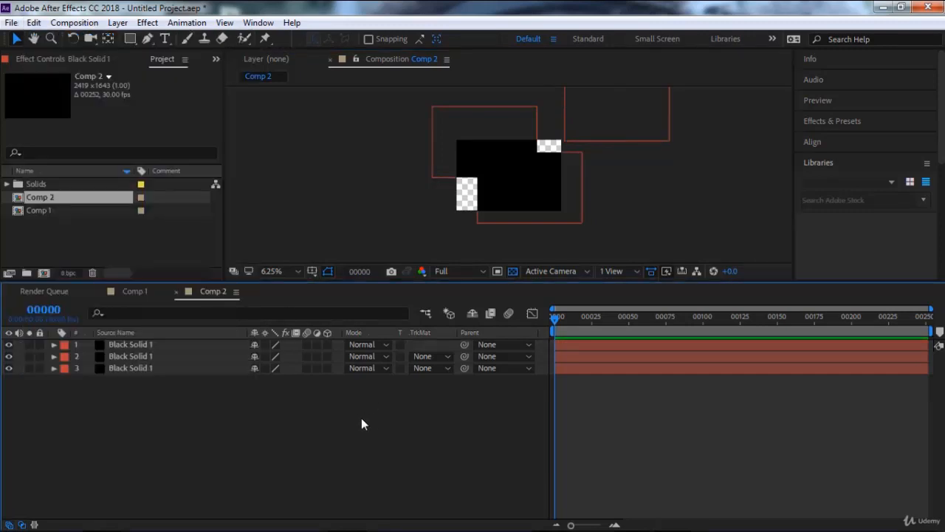
- Start a new project without saving the changes to the current one
left_click(11, 22)
mouse_move(29, 37)
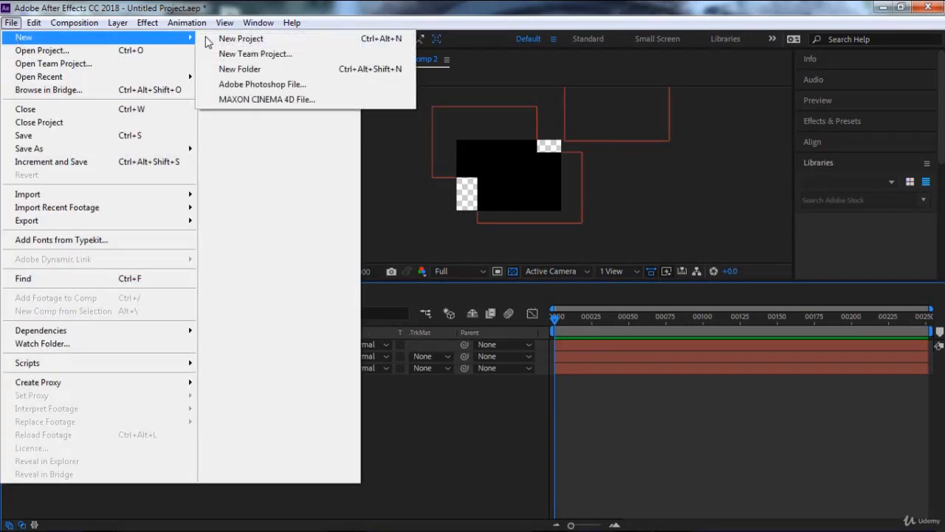
left_click(206, 39)
left_click(494, 289)
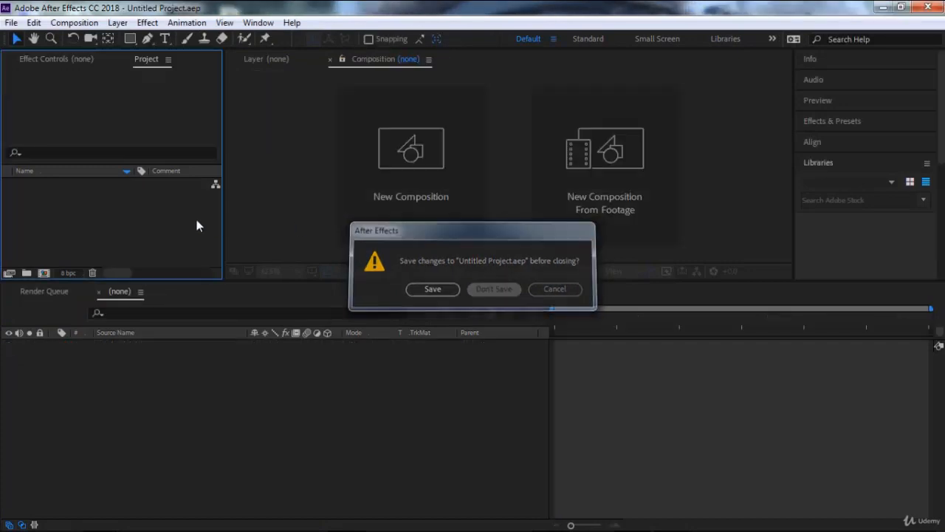
- Import Pexels Videos 2048452.mp4 from the Garden folder and create a composition from the clip
double_click(143, 211)
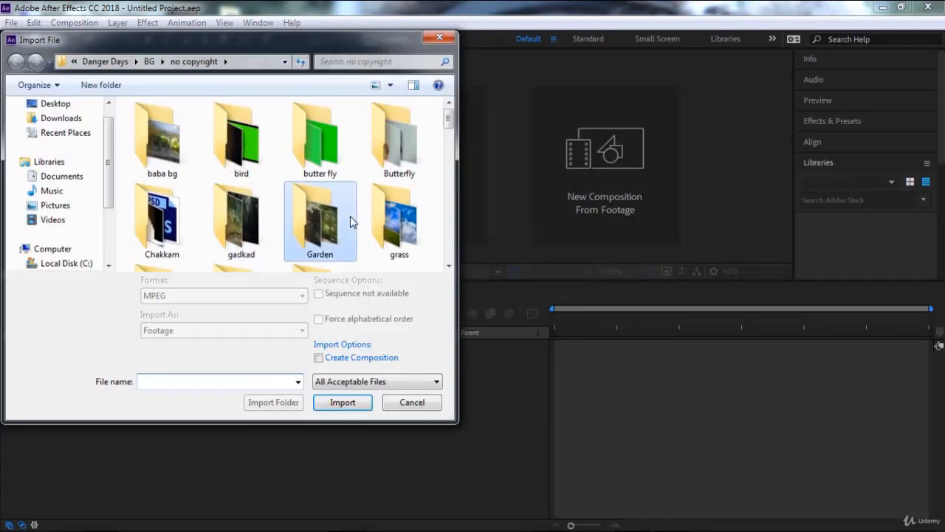
double_click(350, 222)
double_click(339, 226)
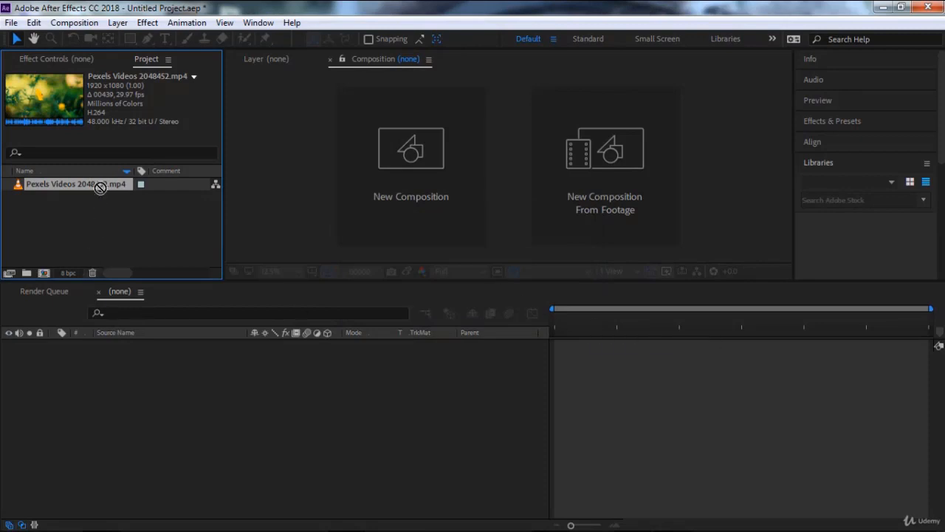
left_click_drag(100, 188, 201, 372)
- Set the current time of the flower video composition to frame 128
left_click(641, 318)
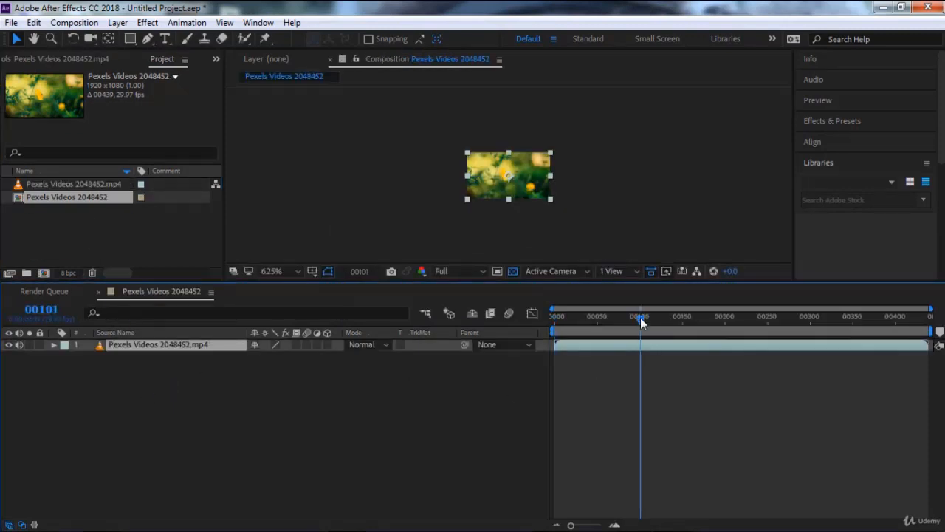
left_click_drag(640, 318, 664, 319)
scroll(571, 220, "up", 1)
scroll(571, 221, "up", 1)
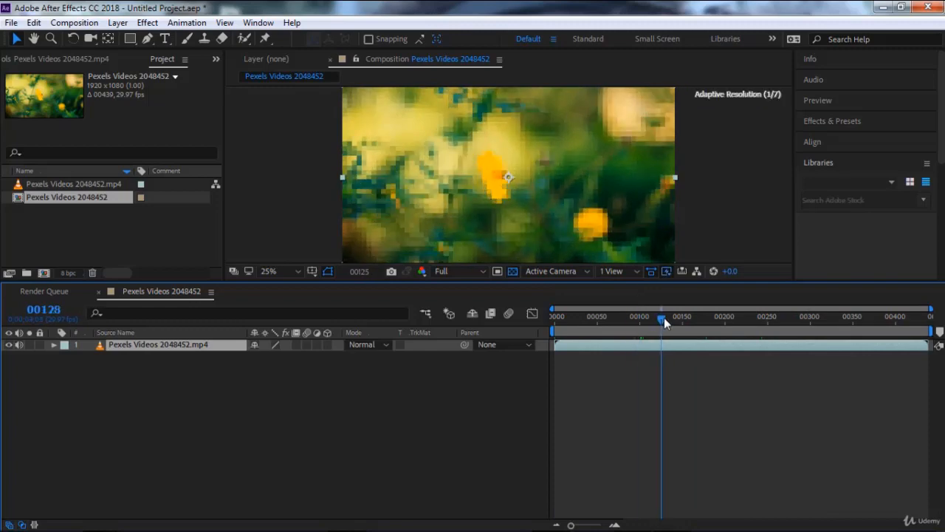
- Split the video layer at frame 128 and undo the split
left_click(34, 22)
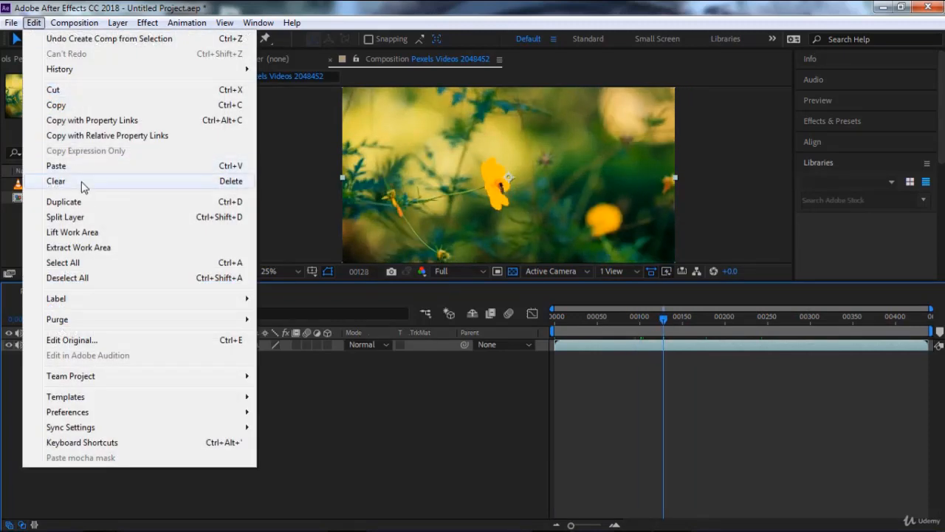
left_click(87, 216)
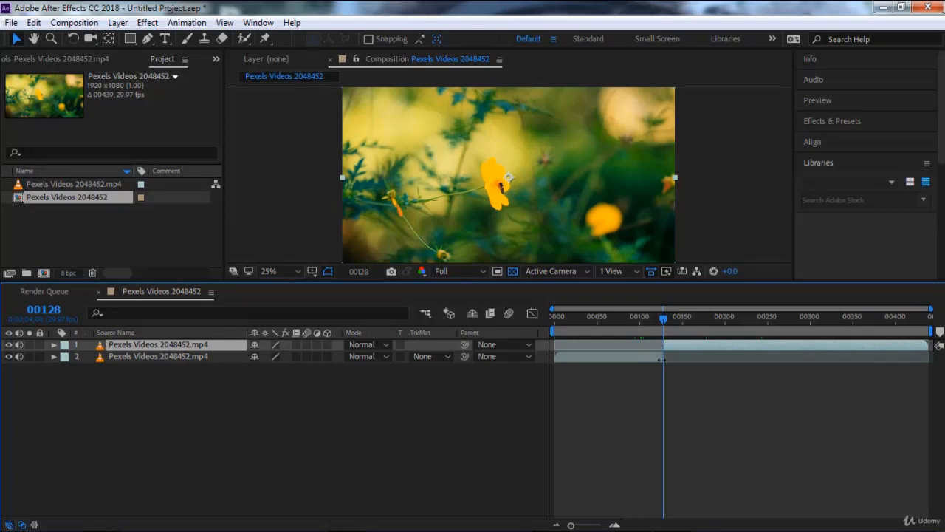
key("ctrl+z")
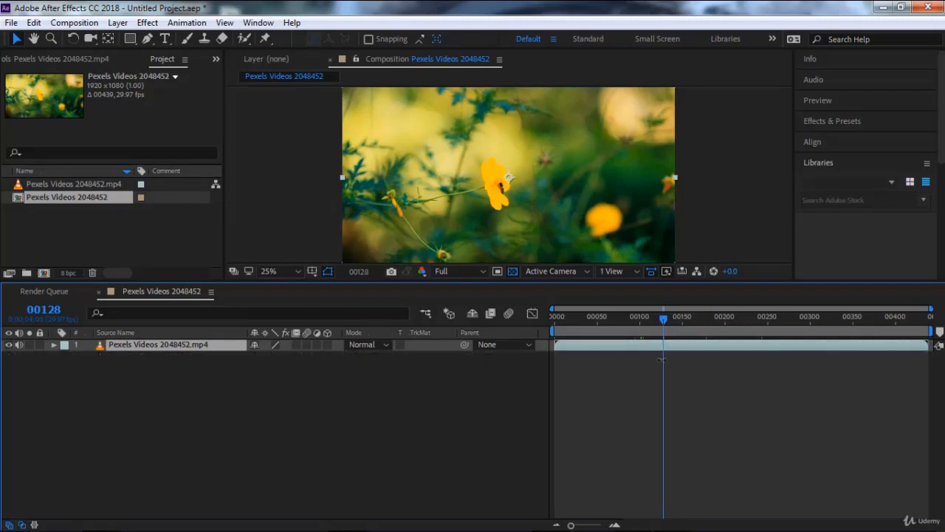
key("ctrl+shift+d")
left_click_drag(638, 361, 698, 424)
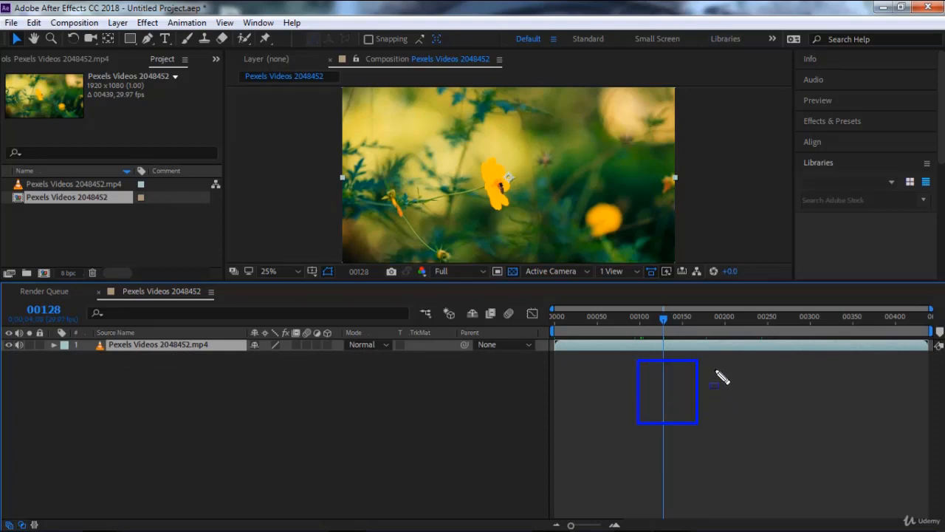
key("Escape")
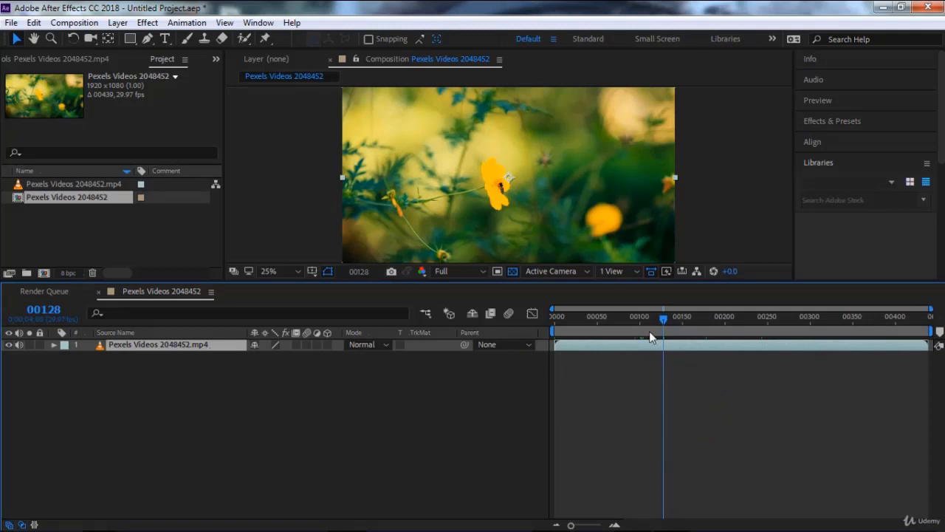
key("ctrl+shift+d")
mouse_move(632, 319)
left_mouse_down()
mouse_move(654, 394)
mouse_move(679, 374)
mouse_move(718, 416)
mouse_move(742, 384)
left_mouse_up()
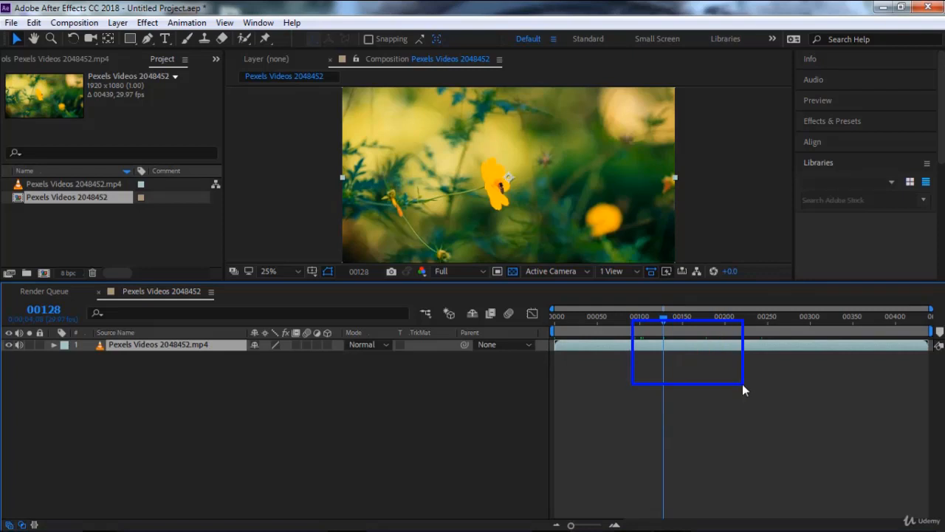
key("Escape")
left_click(18, 40)
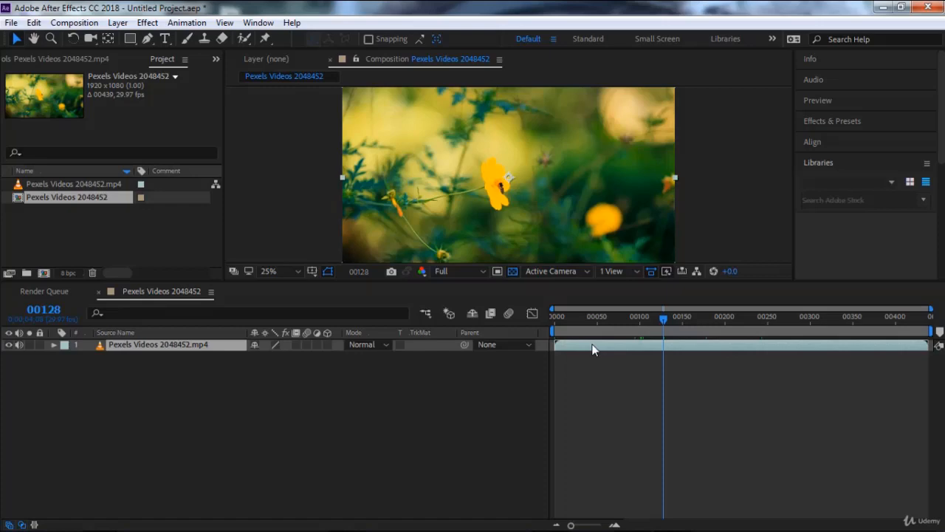
- Split the Pexels video layer in two at frame 128 and deselect the resulting layers
left_click(34, 22)
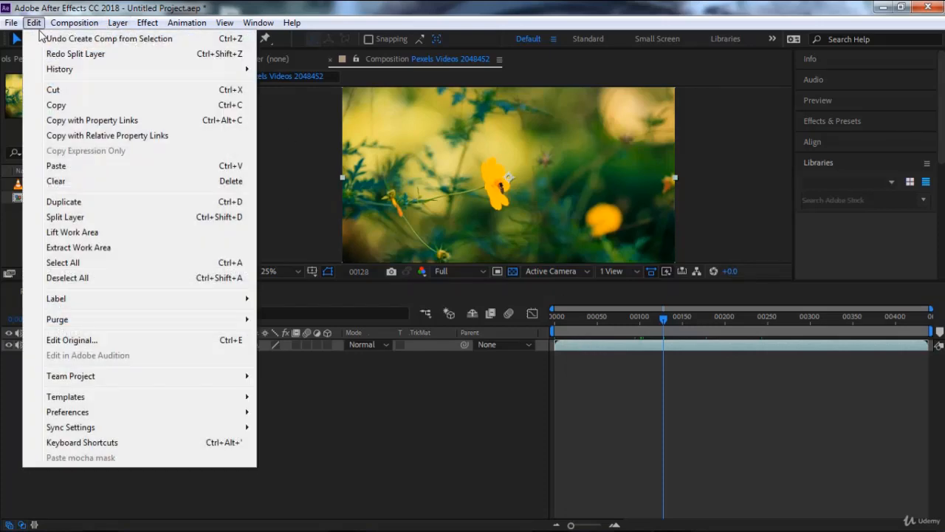
left_click(113, 220)
left_click(34, 22)
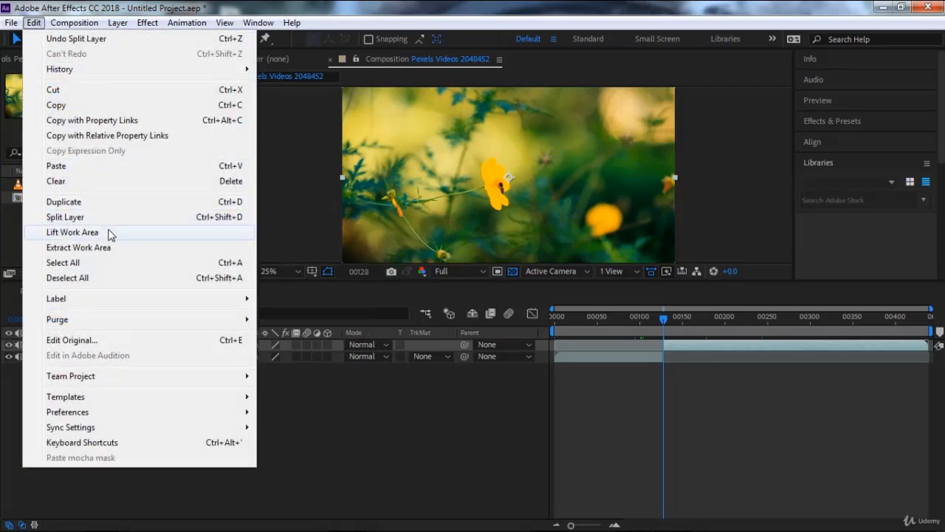
left_click(403, 444)
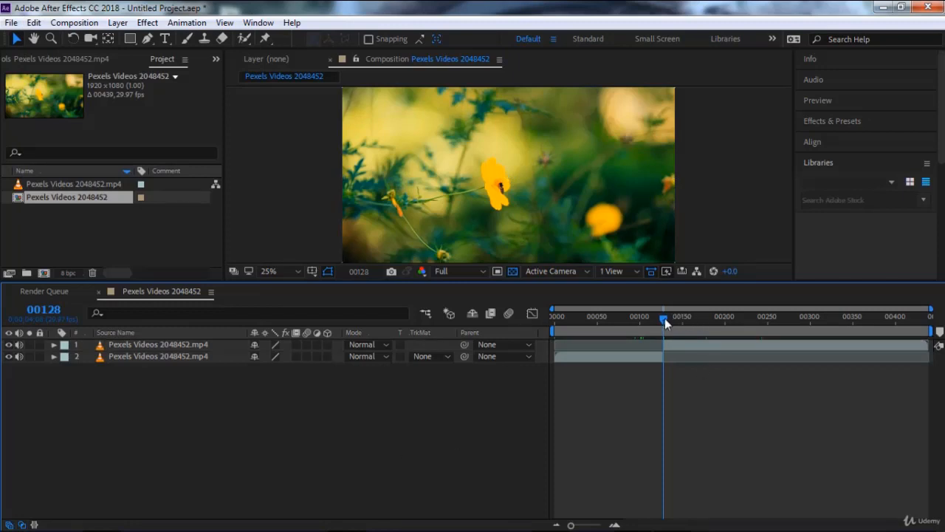
- Undo the layer split so the Pexels video is a single layer again
left_click_drag(554, 330, 661, 325)
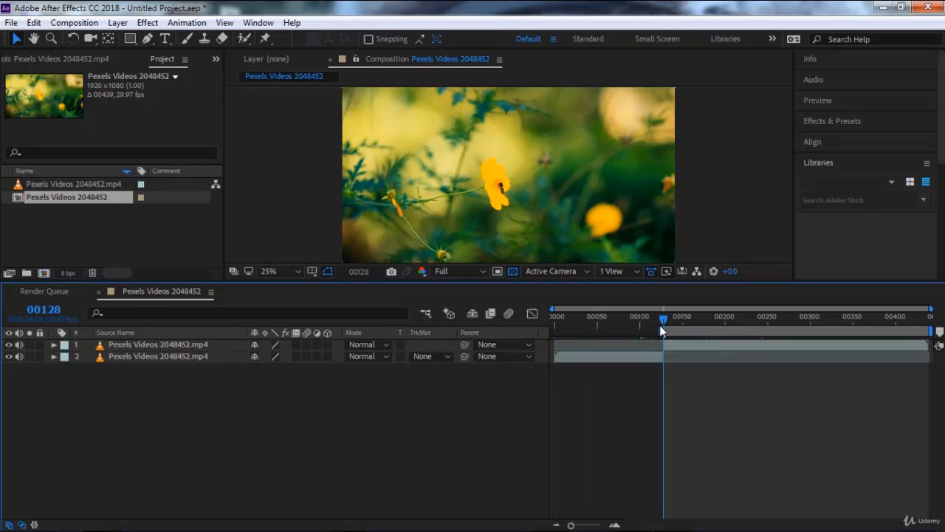
key("ctrl+z")
key("ctrl+z")
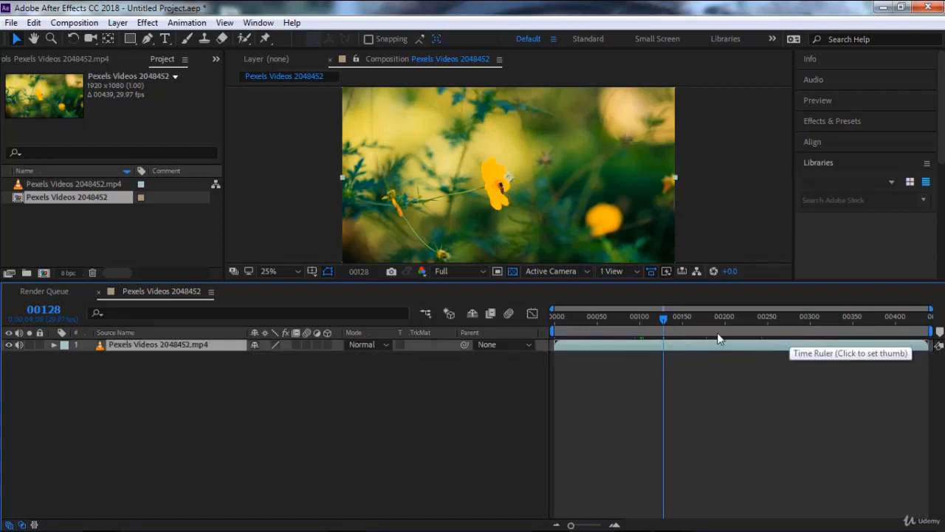
- Limit the composition's work area to about frames 85 to 190
left_click_drag(553, 330, 626, 329)
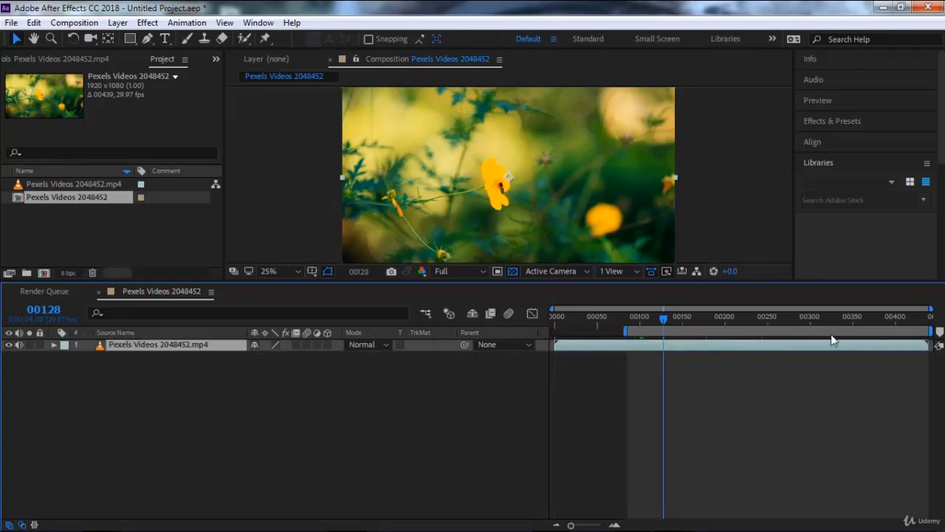
left_click_drag(932, 330, 645, 316)
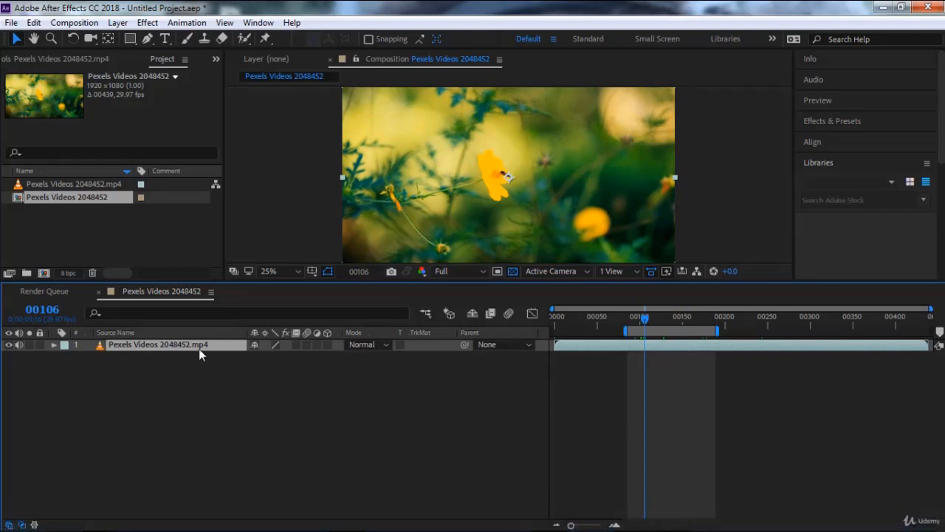
- Duplicate the Pexels video layer five times
key("ctrl+d")
key("ctrl+d")
key("ctrl+d")
key("ctrl+d")
key("ctrl+d")
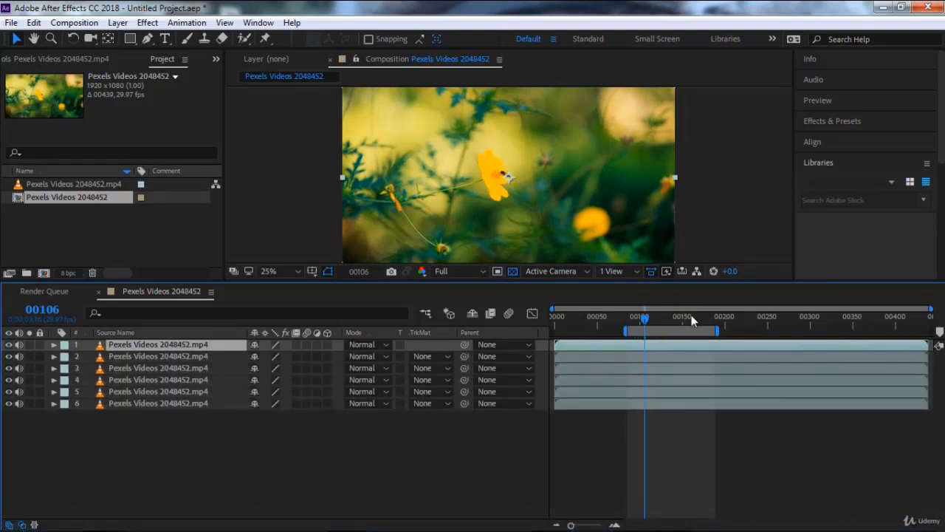
- Move the current time to frame 137, lift the work area from the top video layer, and undo the lift
left_click(672, 316)
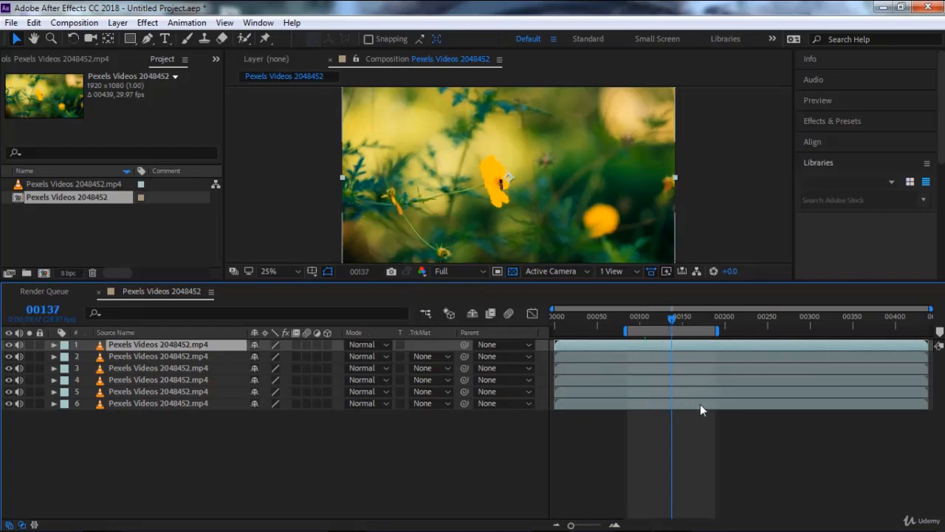
left_click(34, 22)
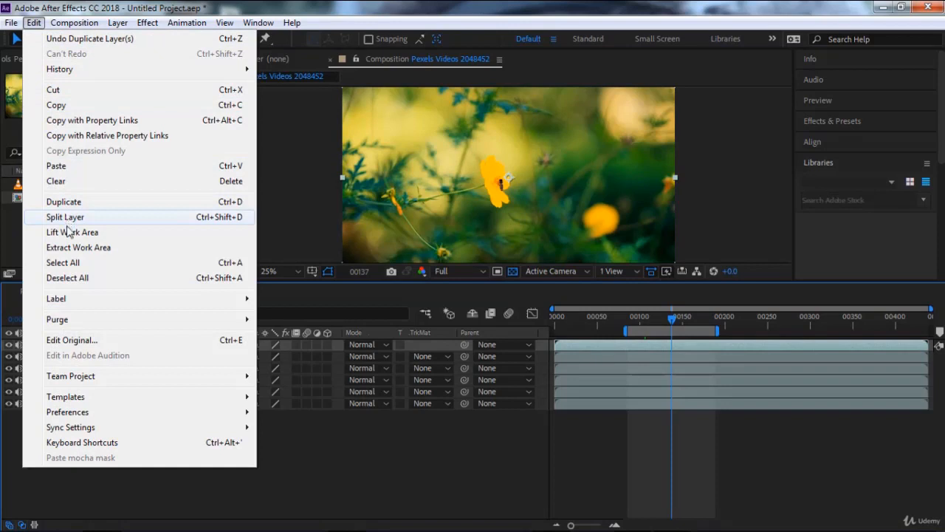
left_click(68, 233)
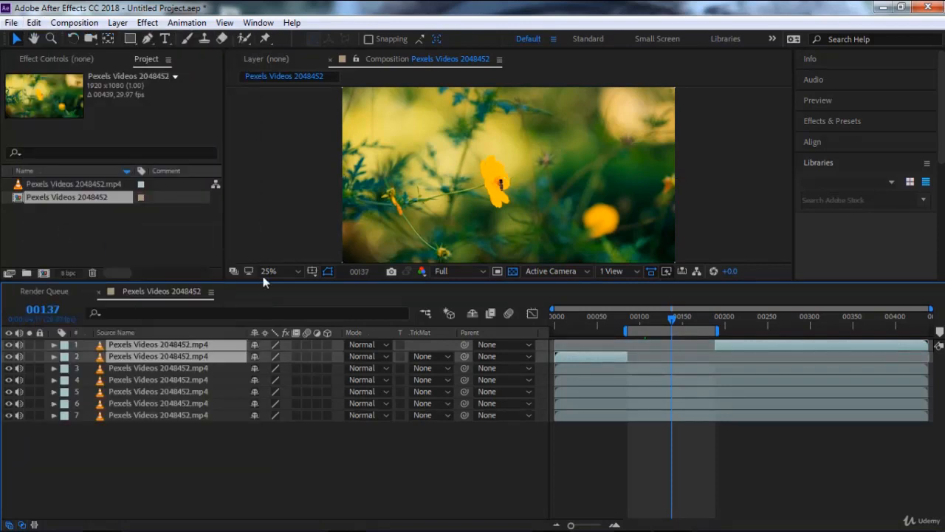
key("ctrl+z")
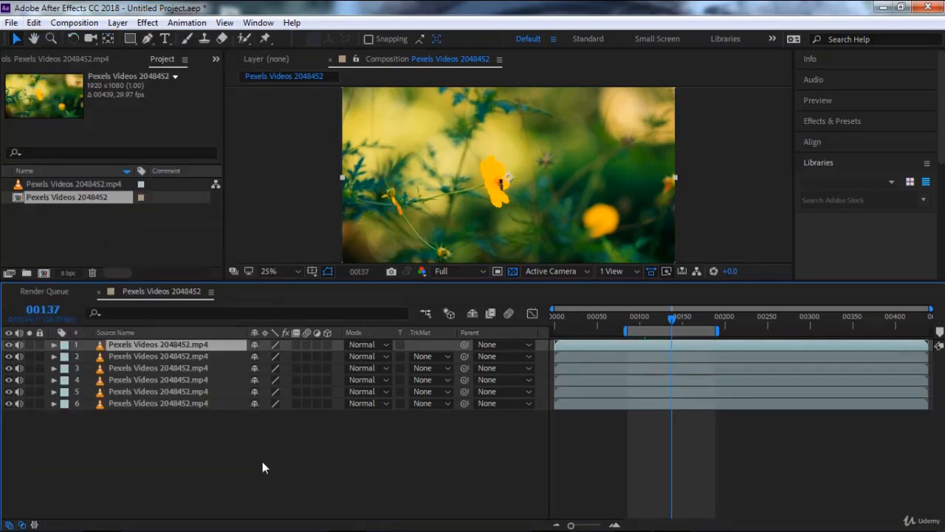
- Lift the work area from all six video layers and check the gap at frame 150
left_click_drag(244, 451, 155, 351)
left_click(34, 22)
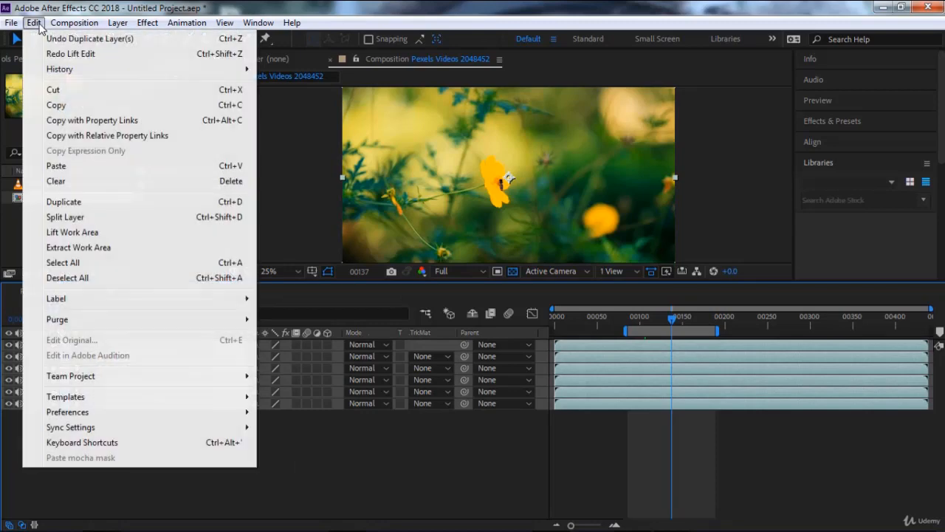
left_click(88, 234)
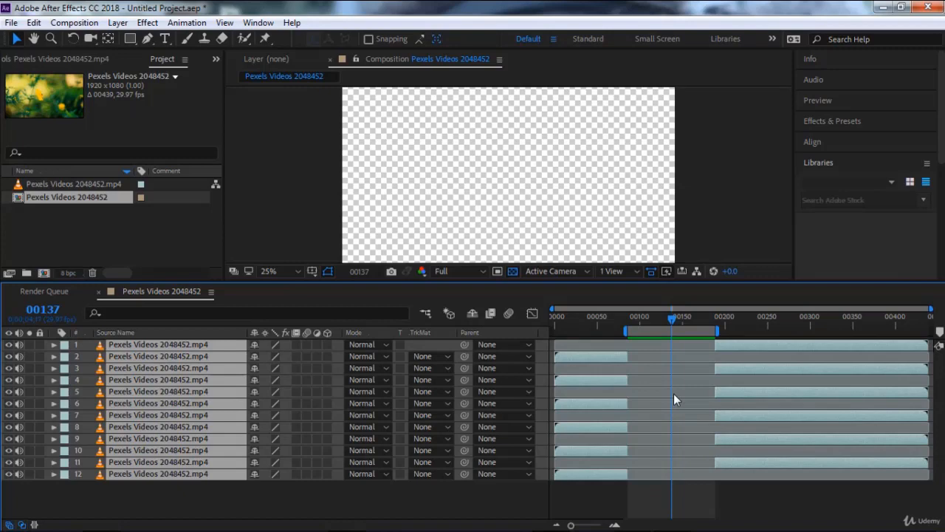
mouse_move(669, 319)
left_mouse_down()
mouse_move(714, 317)
mouse_move(680, 316)
left_mouse_up()
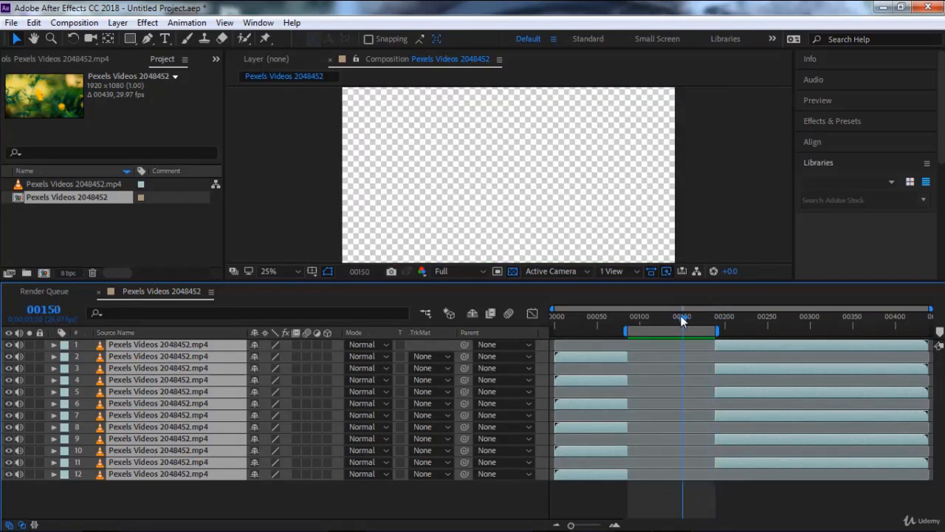
- Extract the work area from all selected layers and move the current time to frame 128
left_click(37, 23)
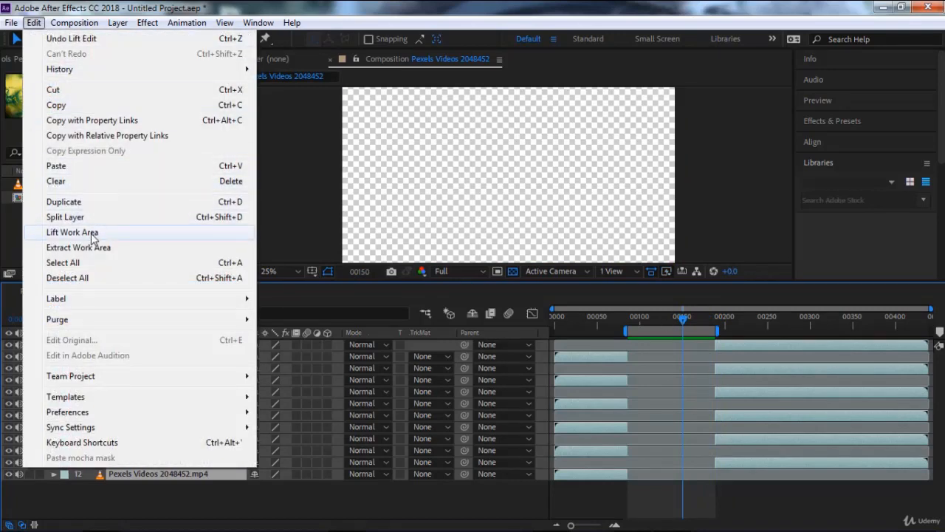
left_click(118, 253)
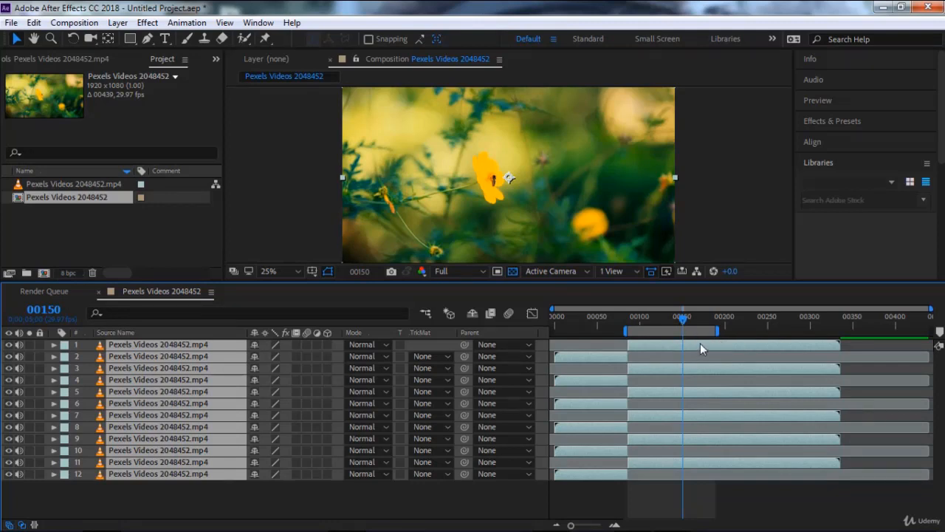
left_click(664, 322)
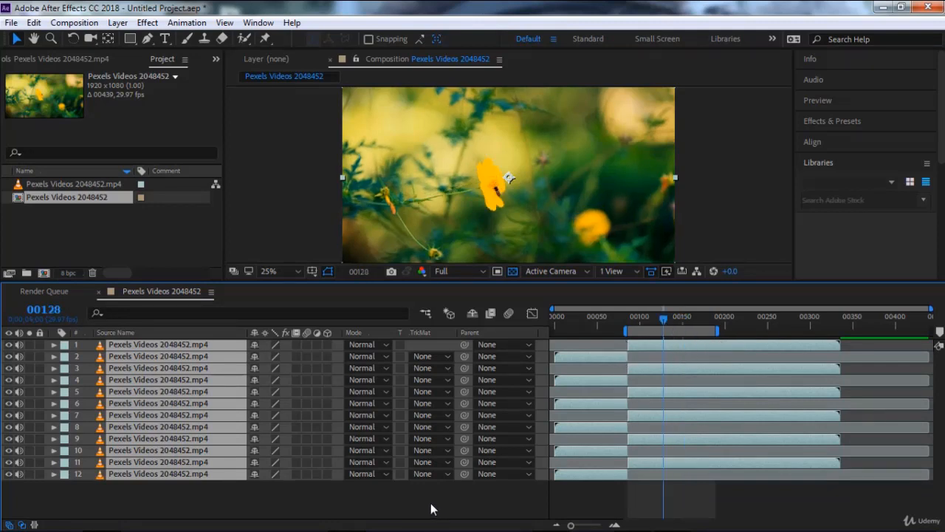
- Shift the work area to about frames 120 to 225 and extract it from the top video layer only
left_click(431, 503)
left_click(202, 343)
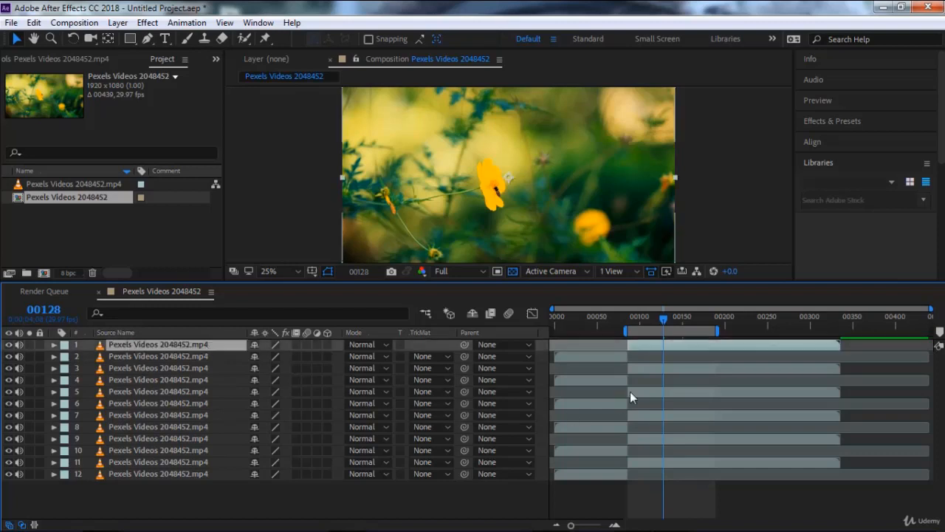
left_click_drag(685, 329, 709, 338)
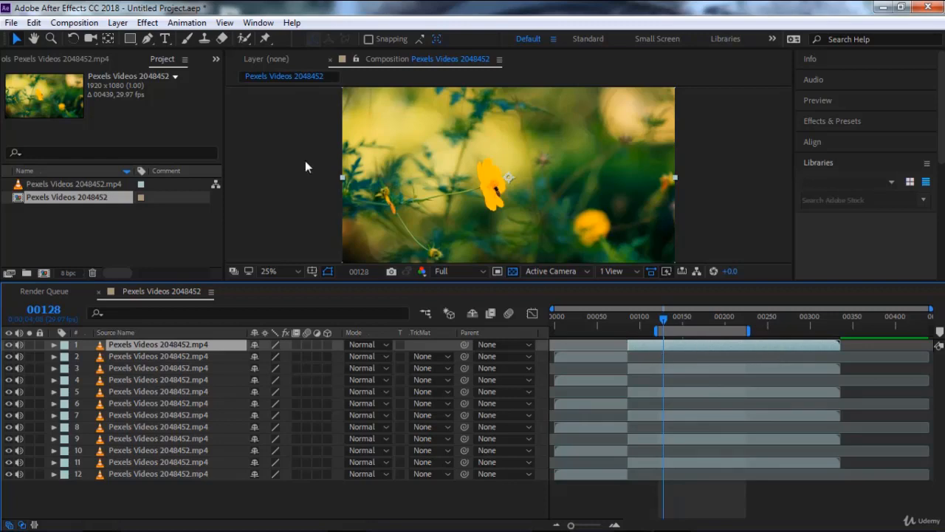
left_click(34, 22)
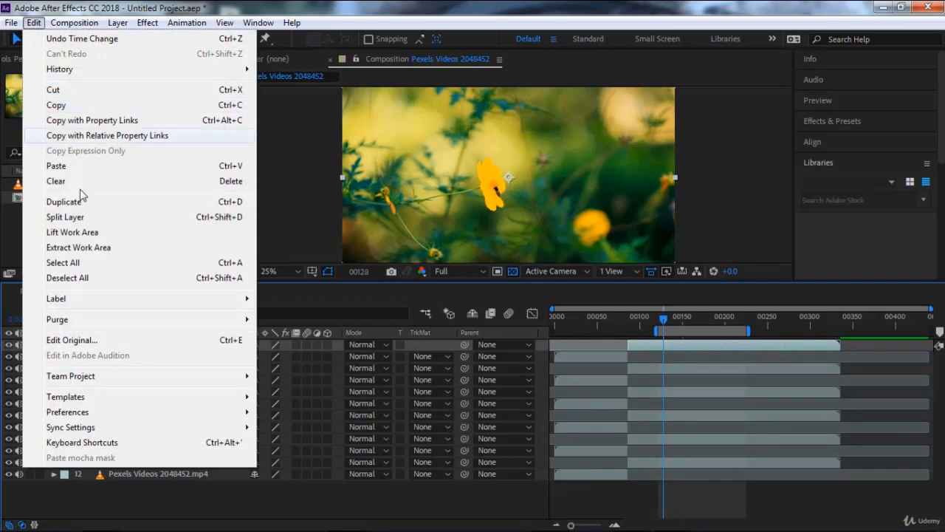
left_click(89, 252)
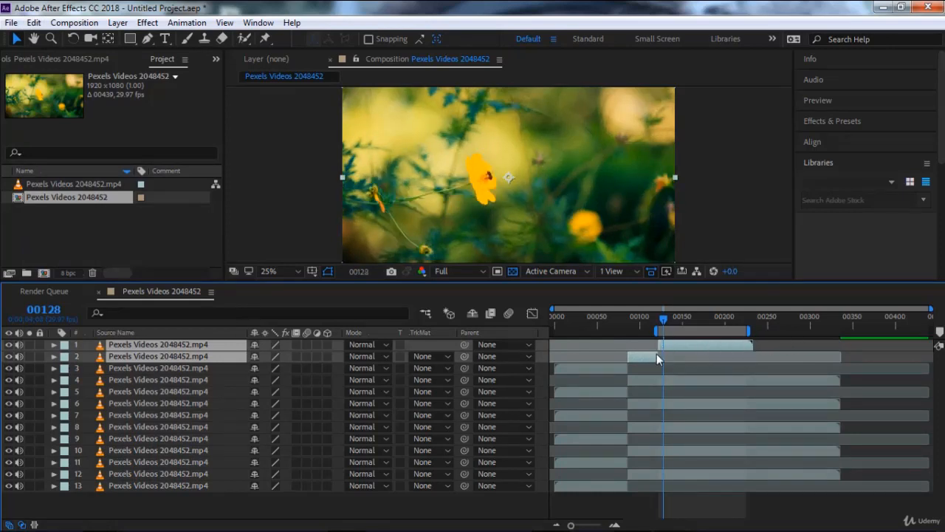
- Select all layers in the composition with Select All, and deselect them again
left_click(34, 22)
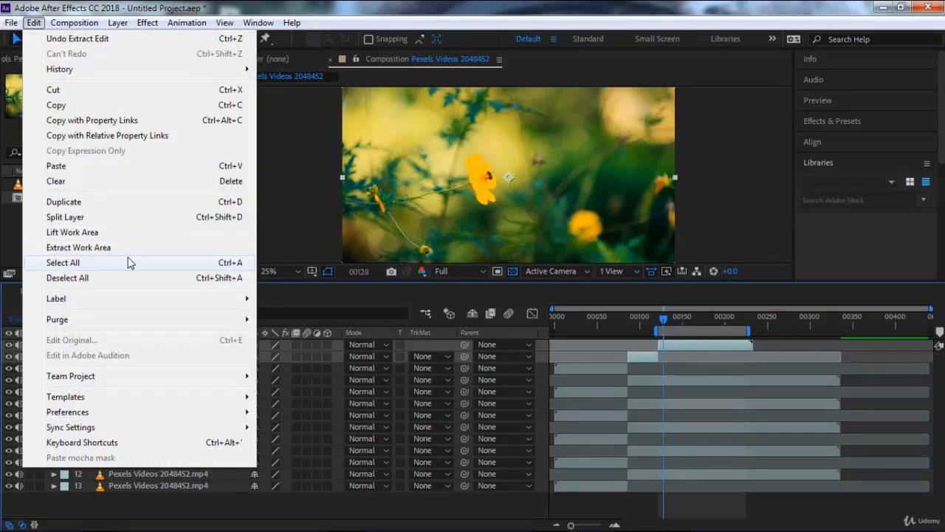
left_click(128, 262)
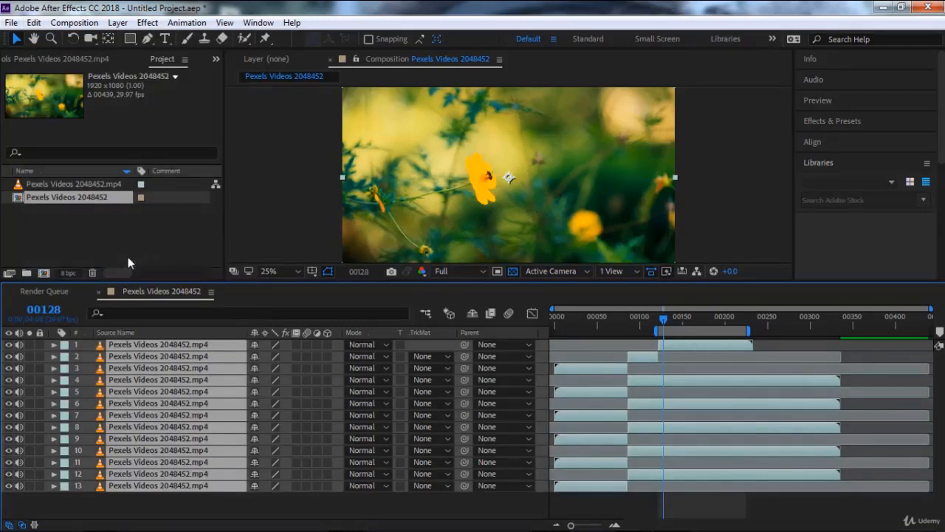
left_click(167, 515)
left_click(36, 24)
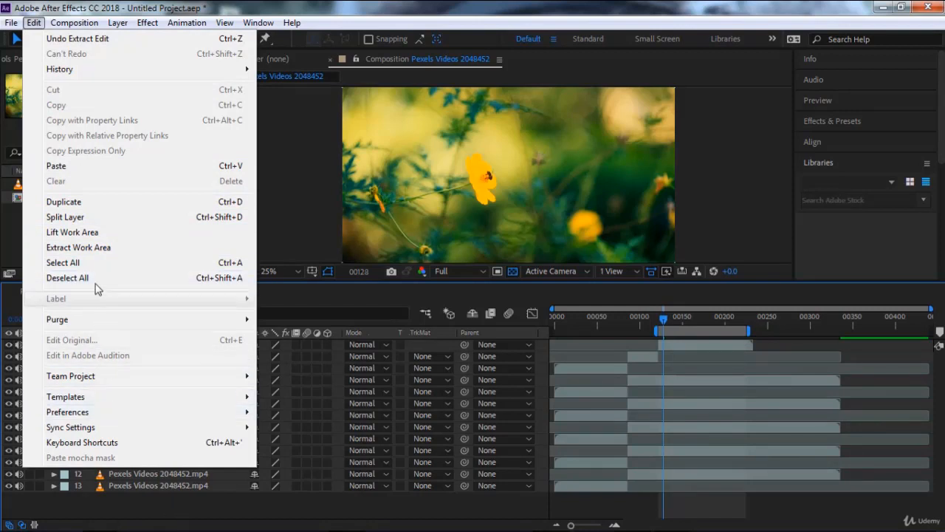
left_click(177, 496)
- Set the label color of the top video layer to Red
left_click(167, 378)
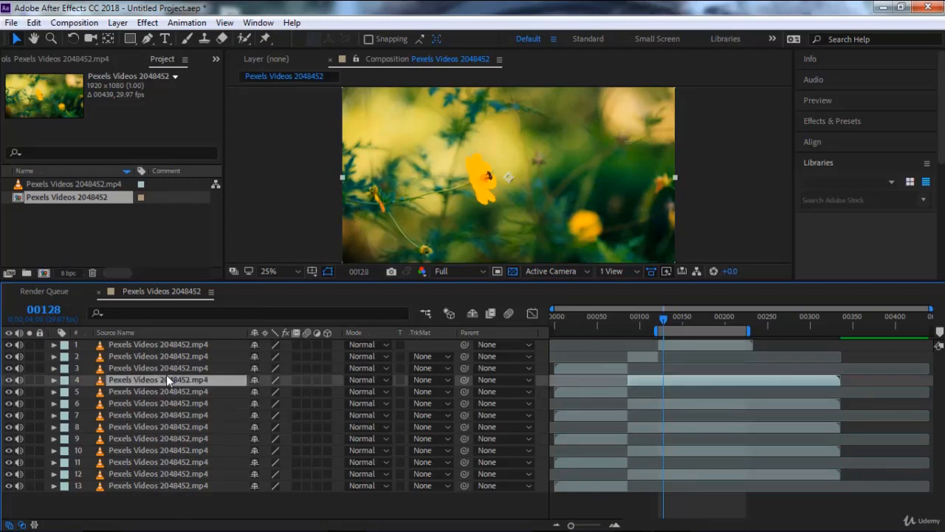
left_click(169, 343)
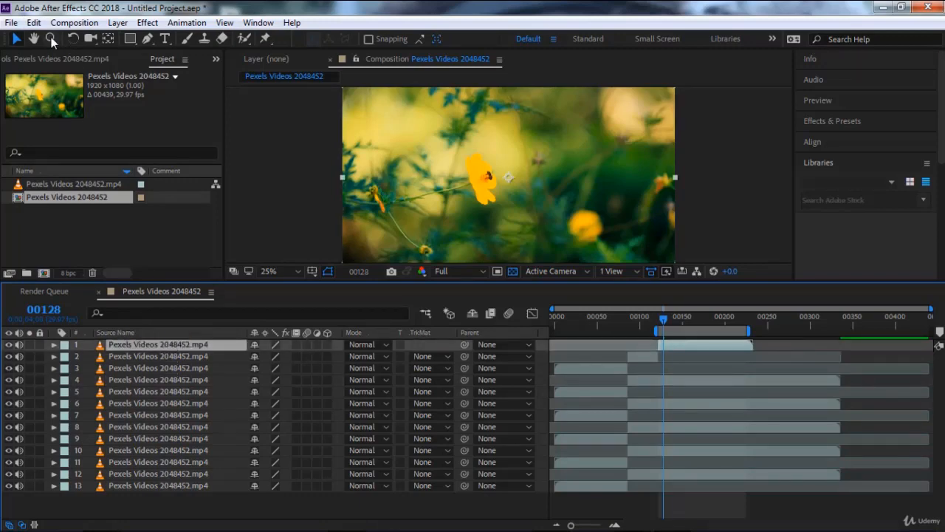
left_click(34, 22)
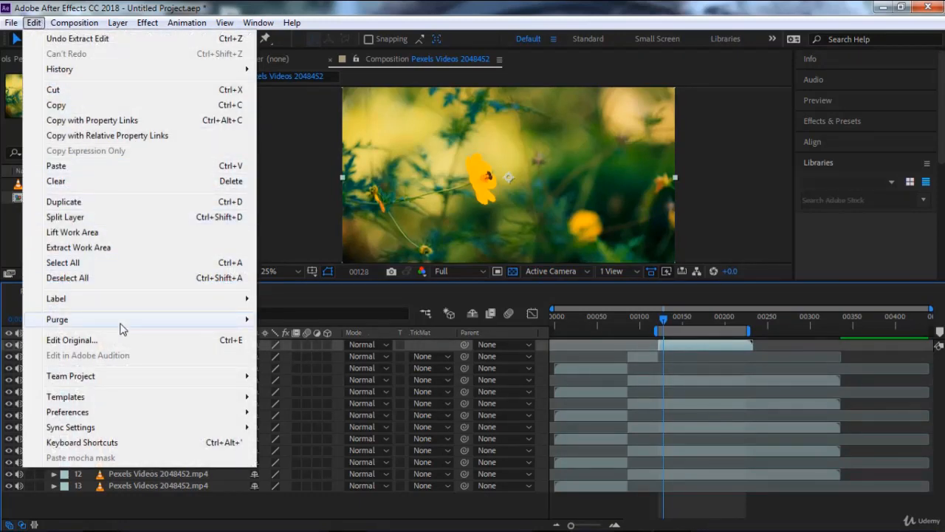
mouse_move(151, 298)
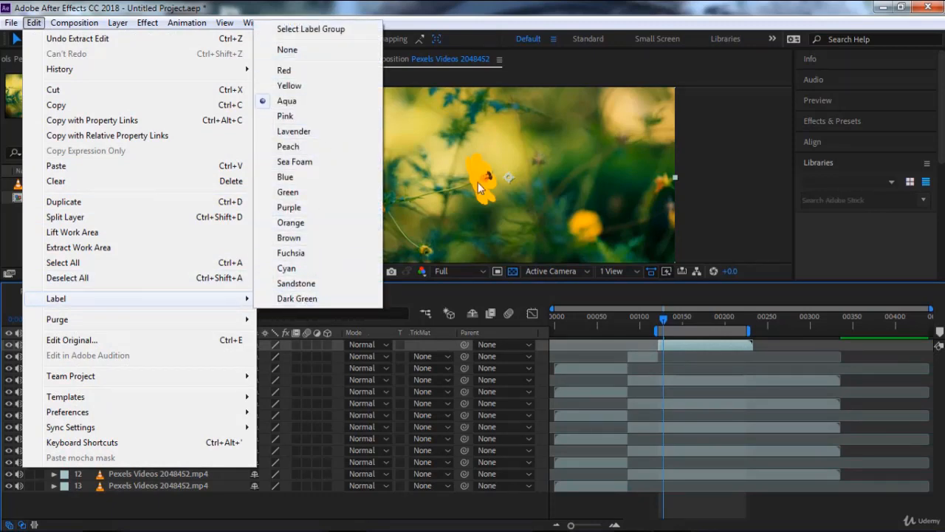
left_click(493, 6)
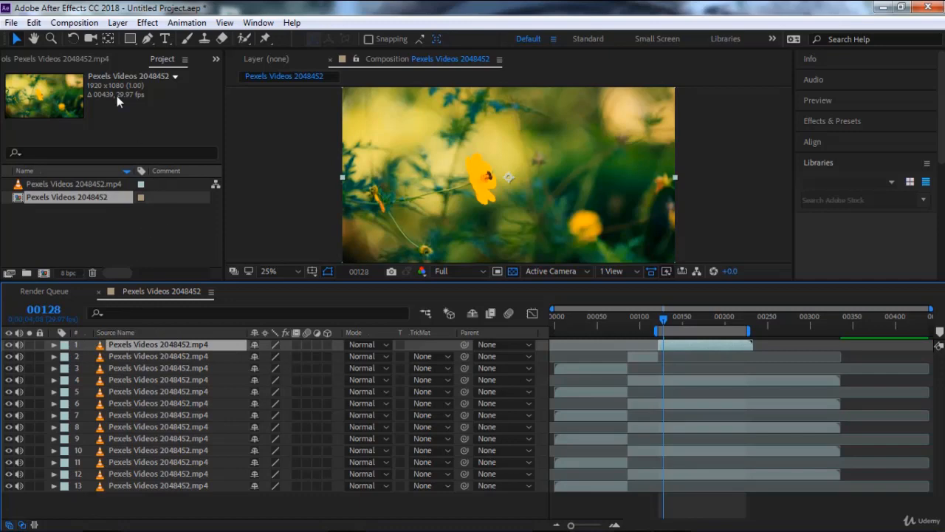
left_click(34, 22)
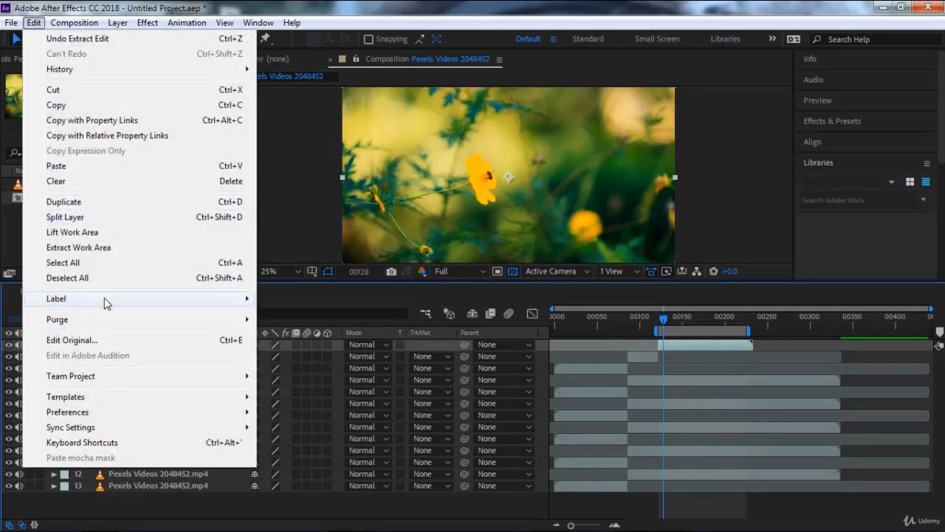
mouse_move(180, 302)
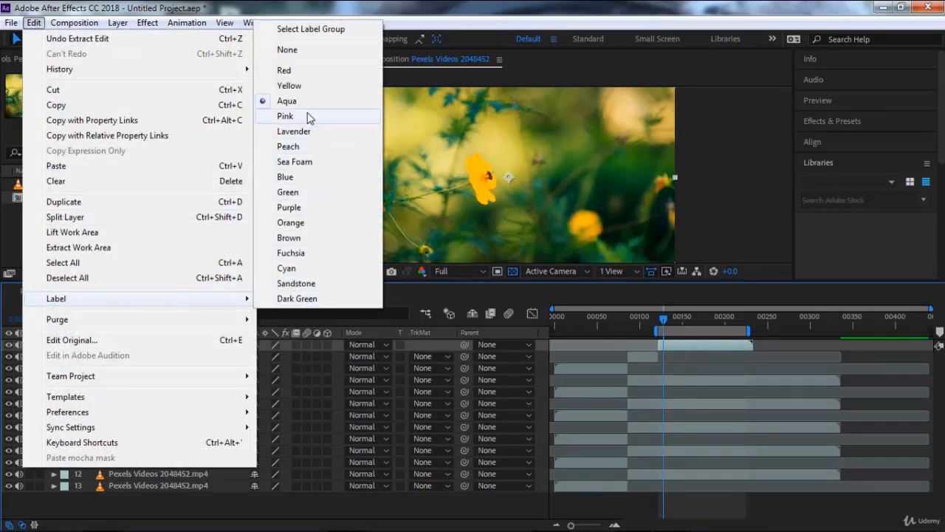
left_click(284, 70)
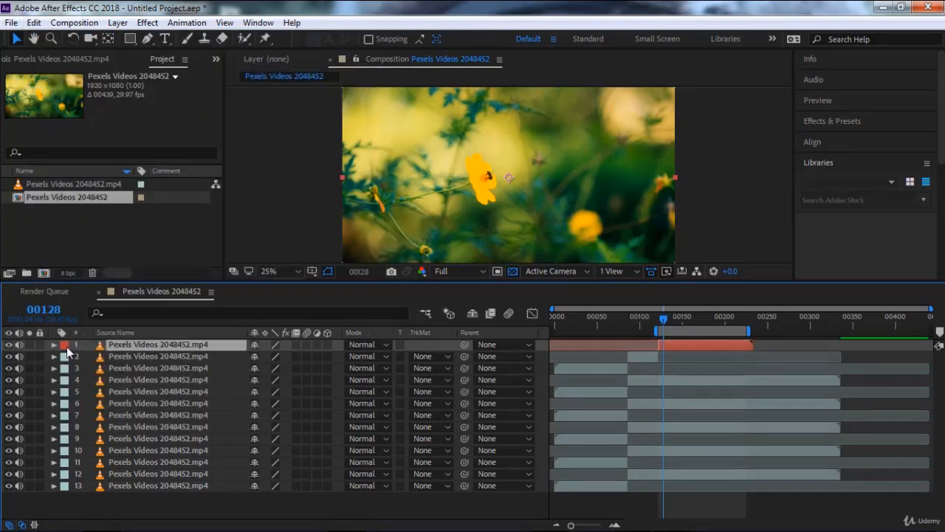
- Set the label color of video layer 6 to Cyan
left_click(131, 400)
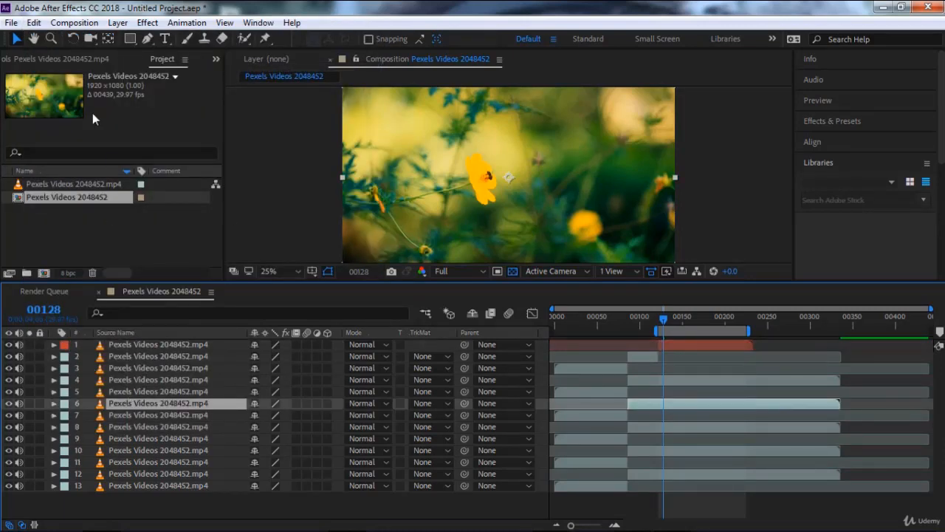
left_click(34, 22)
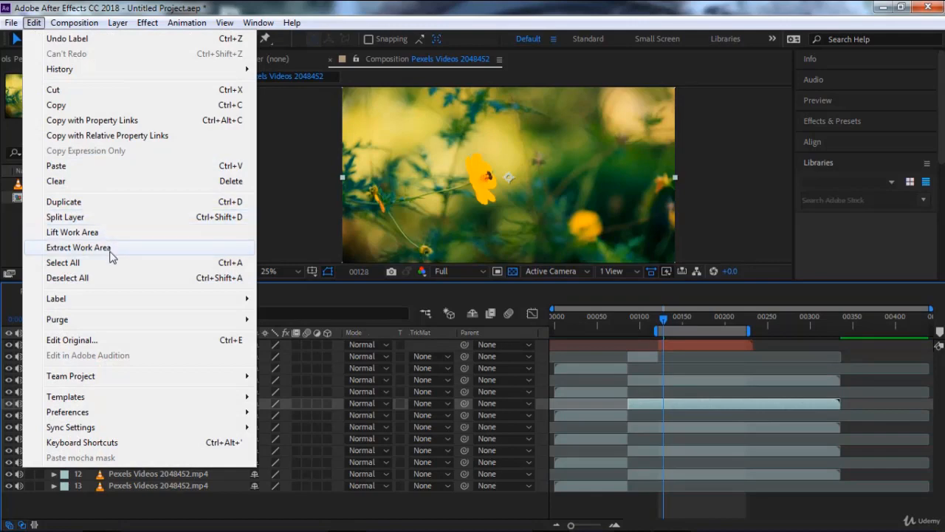
mouse_move(131, 299)
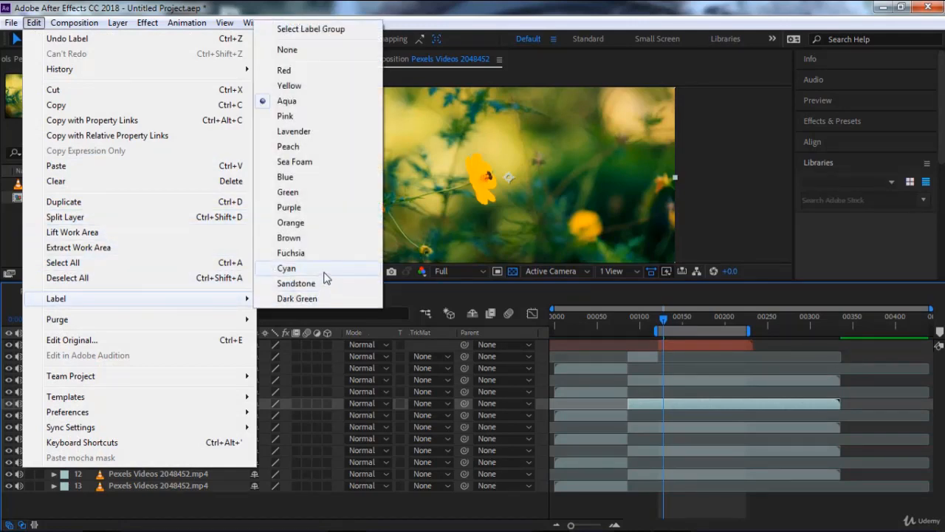
left_click(325, 270)
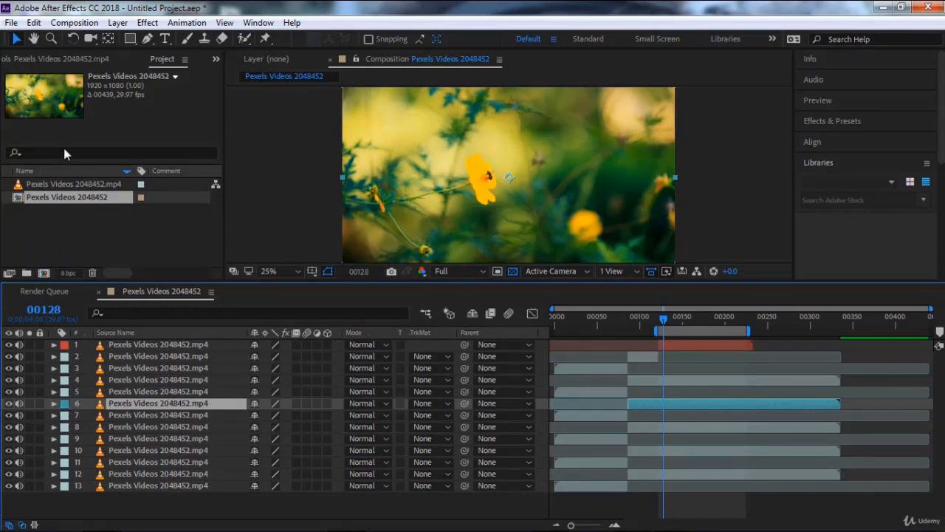
- Purge all memory and the disk cache, confirming the deletion of the cached files
left_click(34, 22)
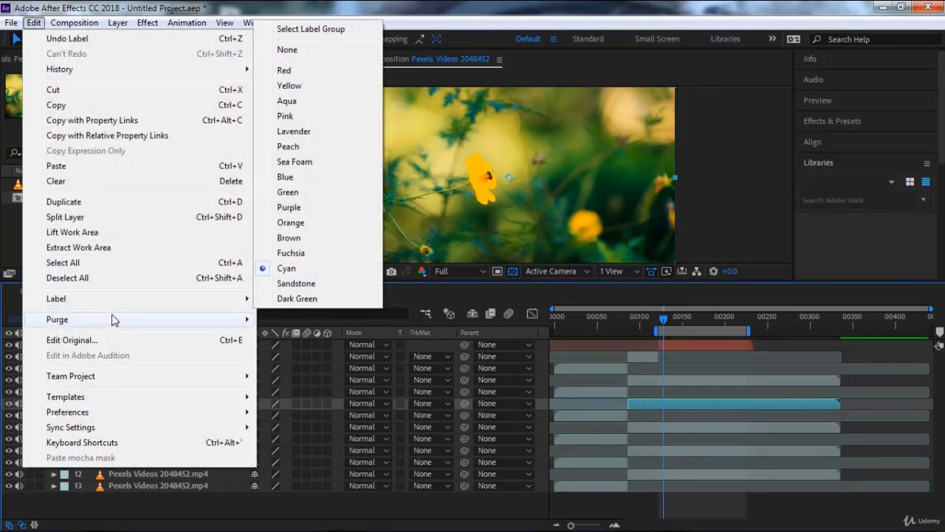
mouse_move(112, 320)
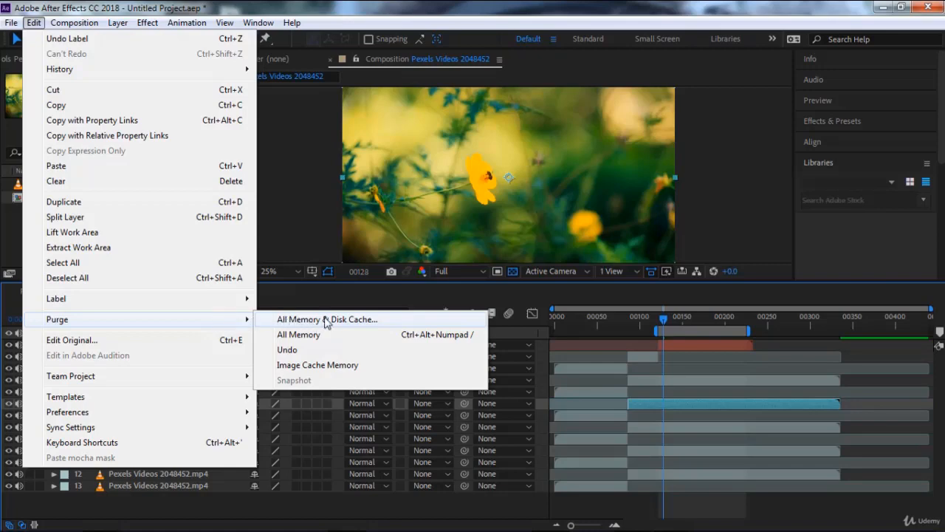
left_click(331, 320)
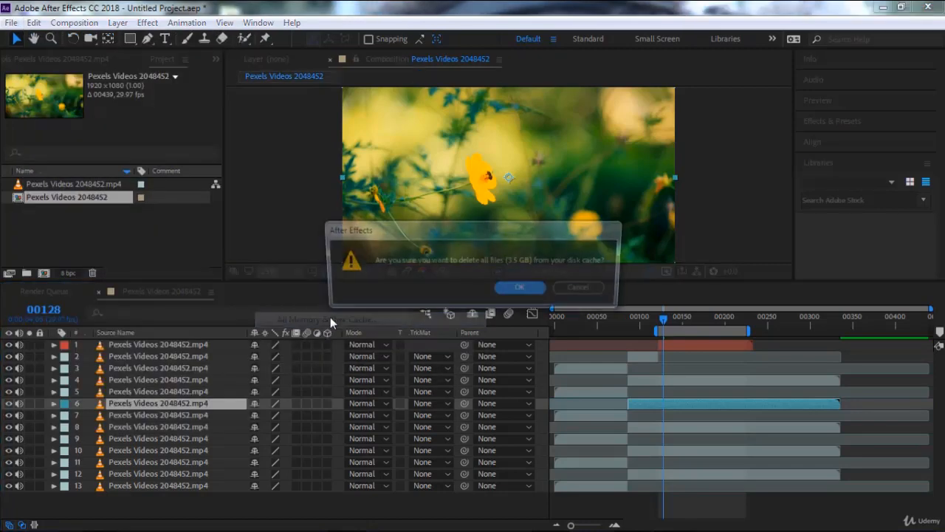
left_click(523, 288)
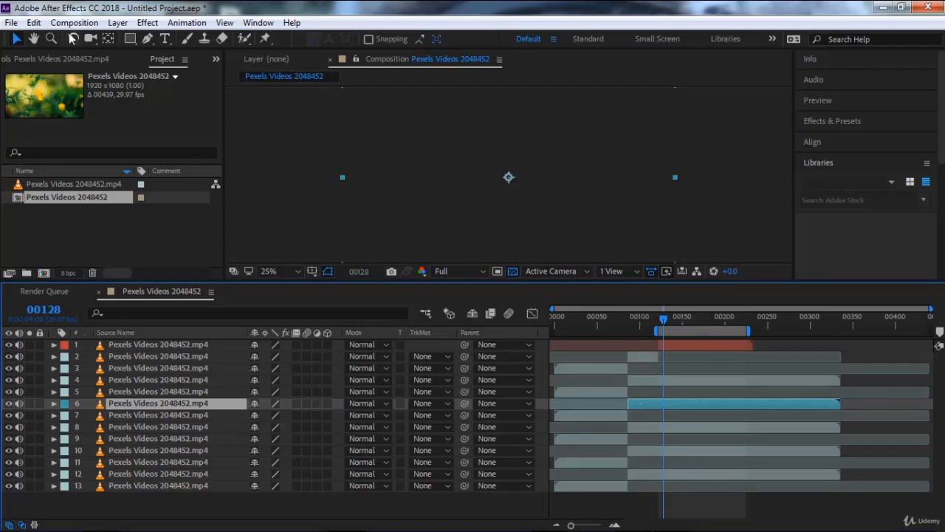
- Purge all memory once more, and purge the image cache memory as well
left_click(34, 22)
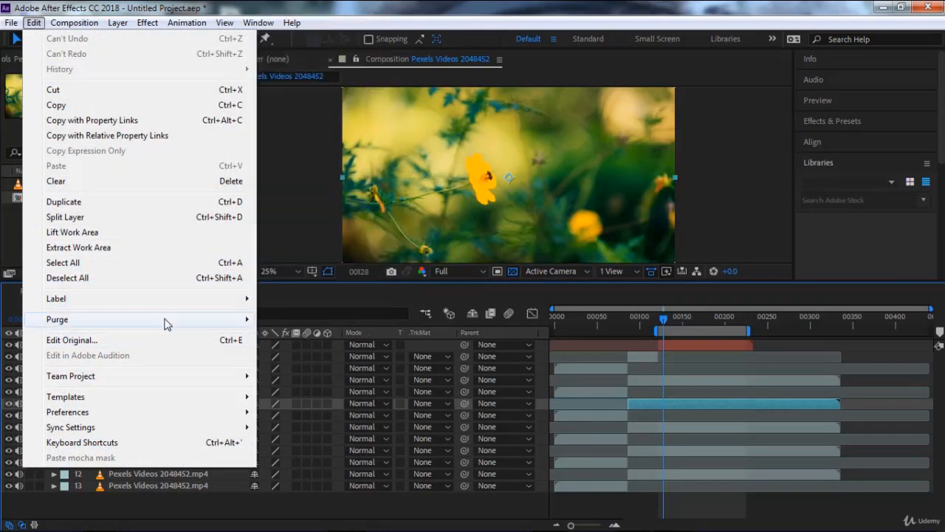
mouse_move(165, 320)
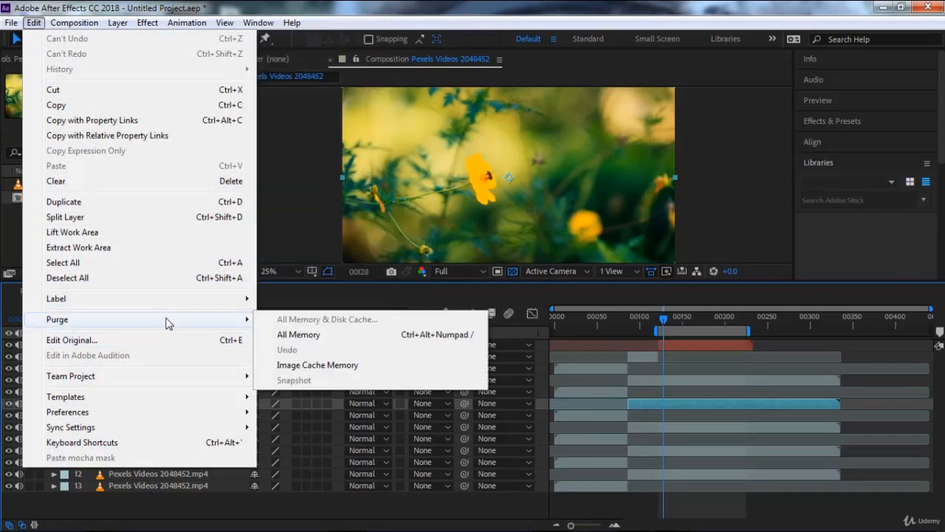
left_click(331, 337)
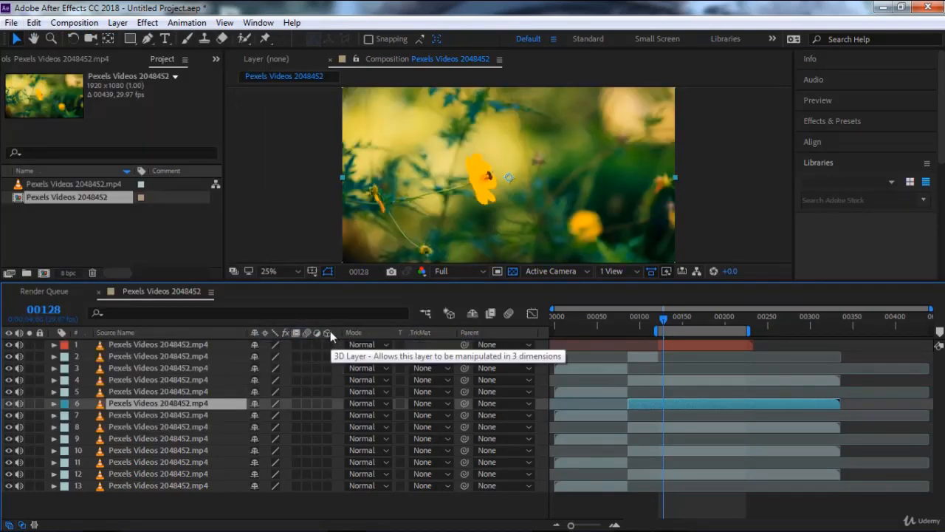
left_click(28, 24)
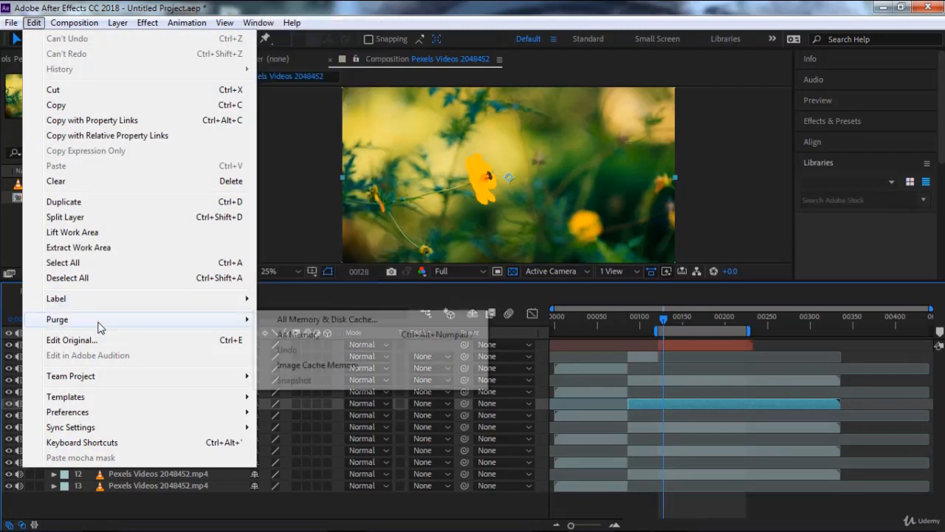
left_click(317, 364)
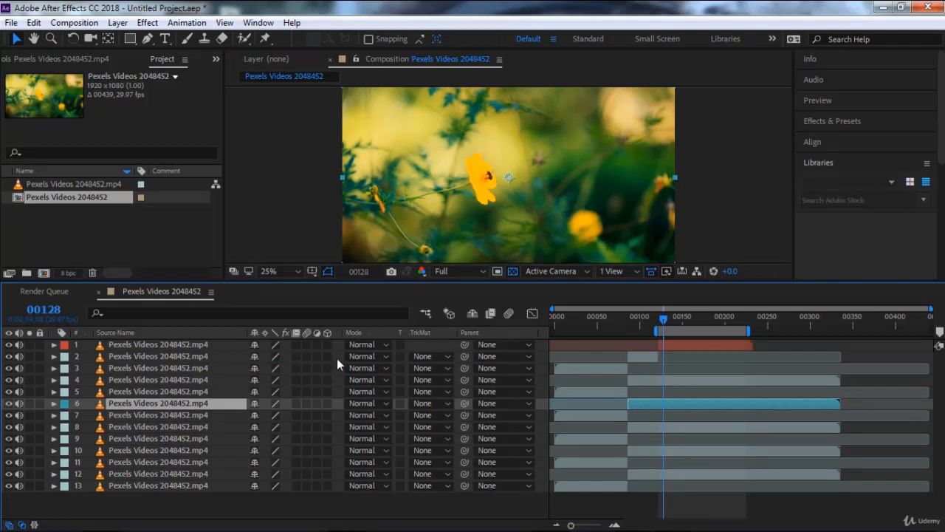
- Open the selected layer's source clip with Edit Original, pause its playback in VLC media player and close the player
left_click(34, 22)
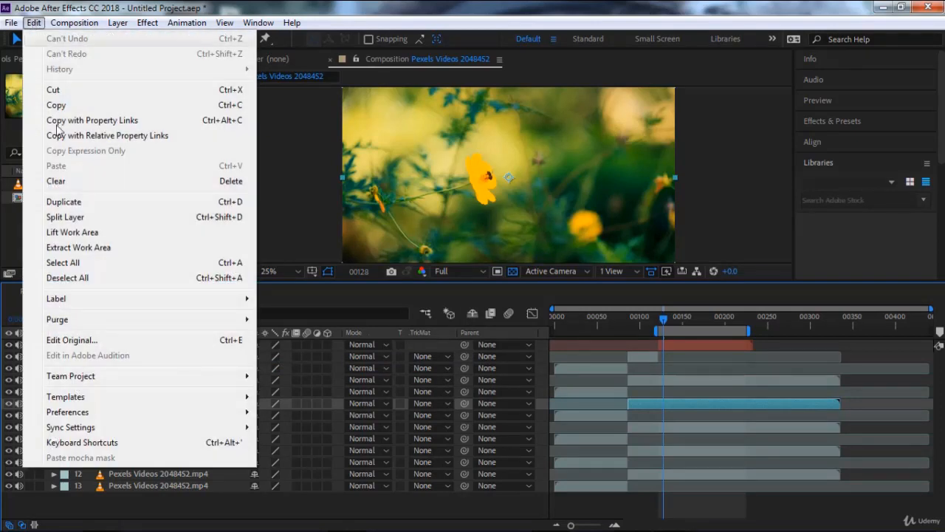
left_click(115, 341)
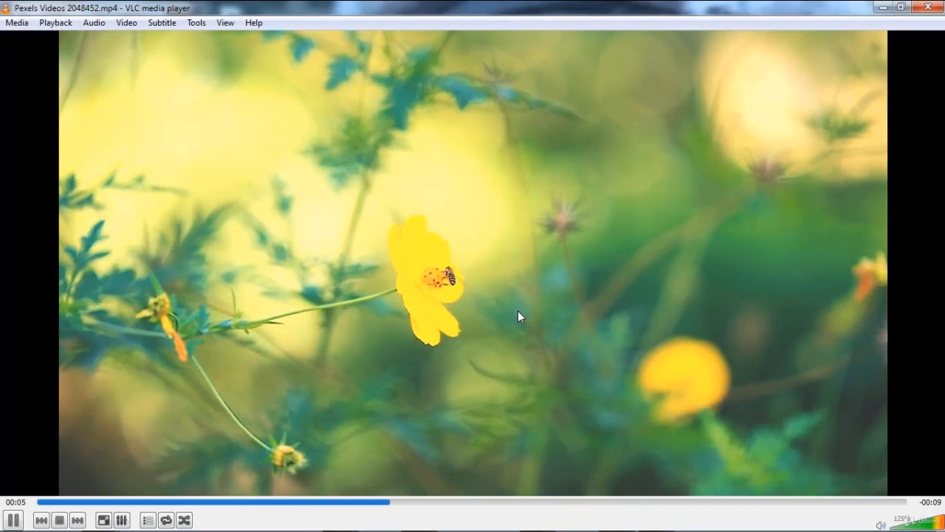
left_click(12, 520)
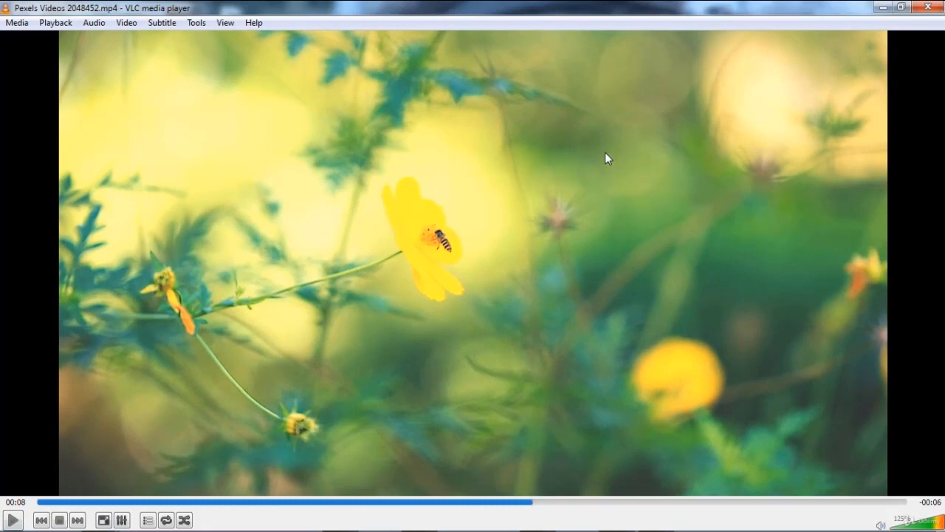
left_click(936, 7)
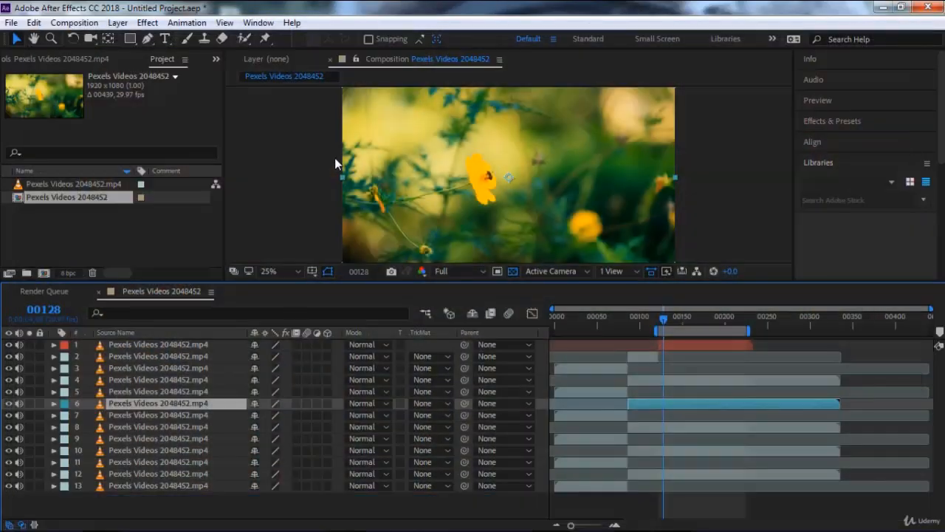
- Examine the output module templates and the settings of the Lossless template without changing anything
left_click(34, 22)
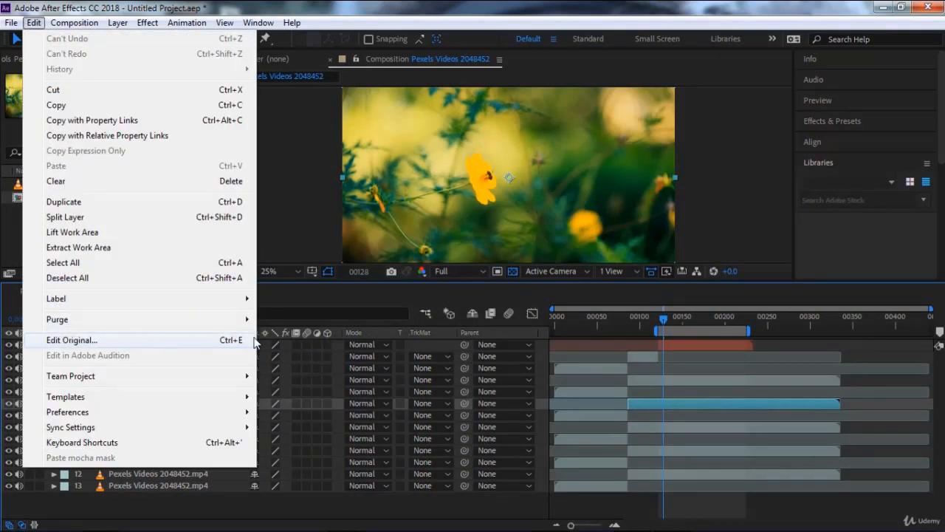
mouse_move(145, 379)
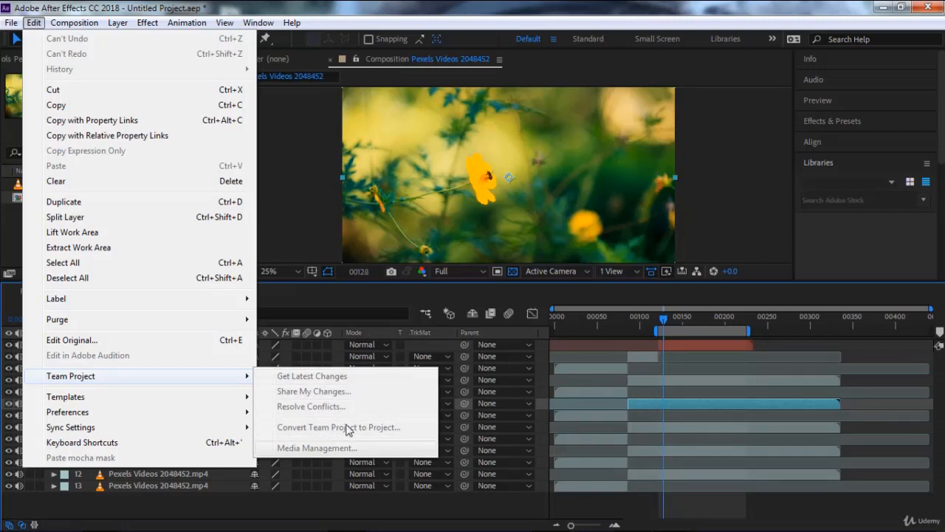
mouse_move(184, 394)
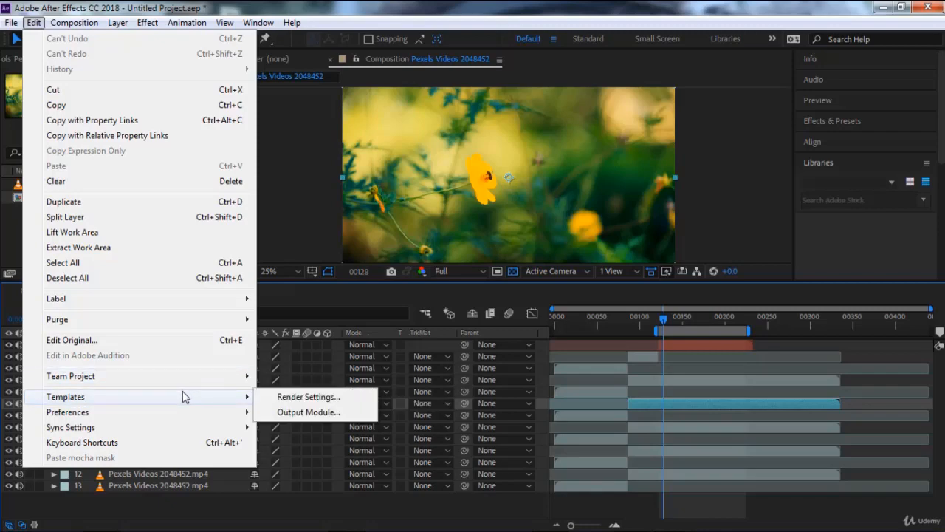
left_click(305, 412)
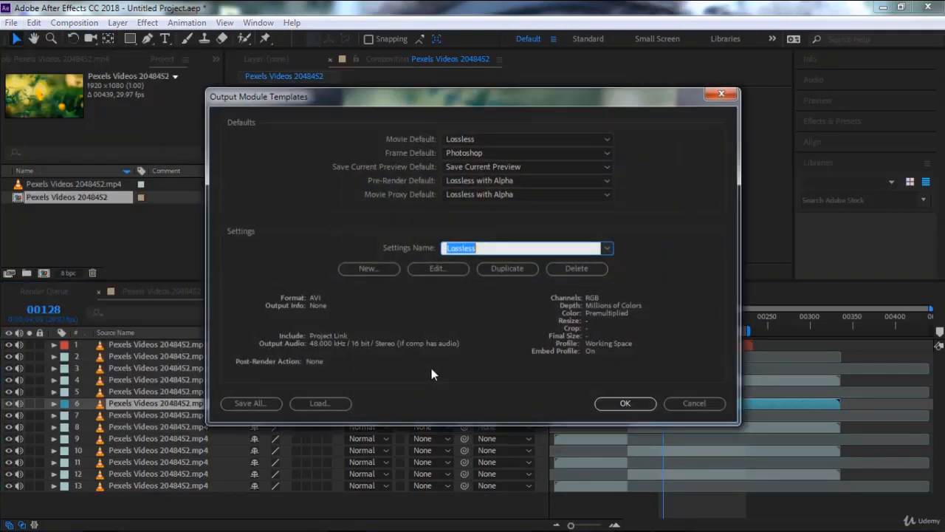
left_click(607, 248)
left_click(609, 249)
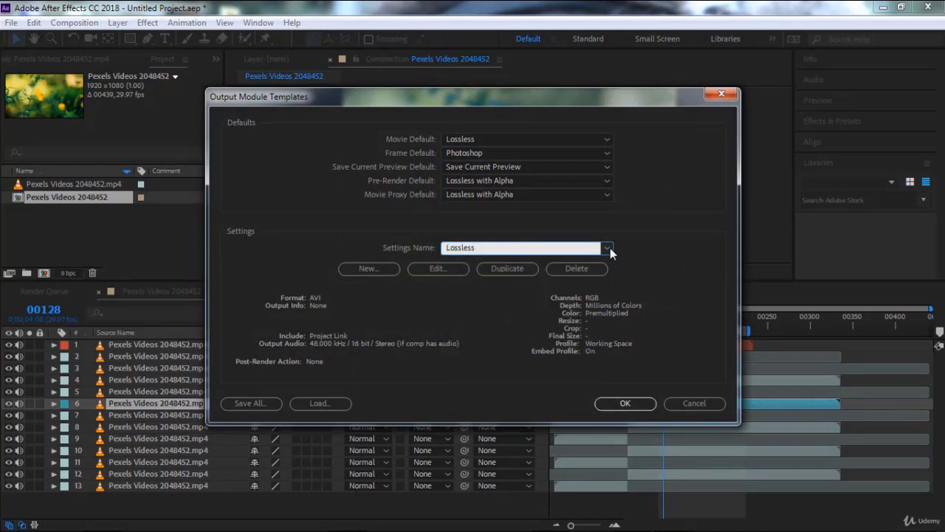
left_click(439, 270)
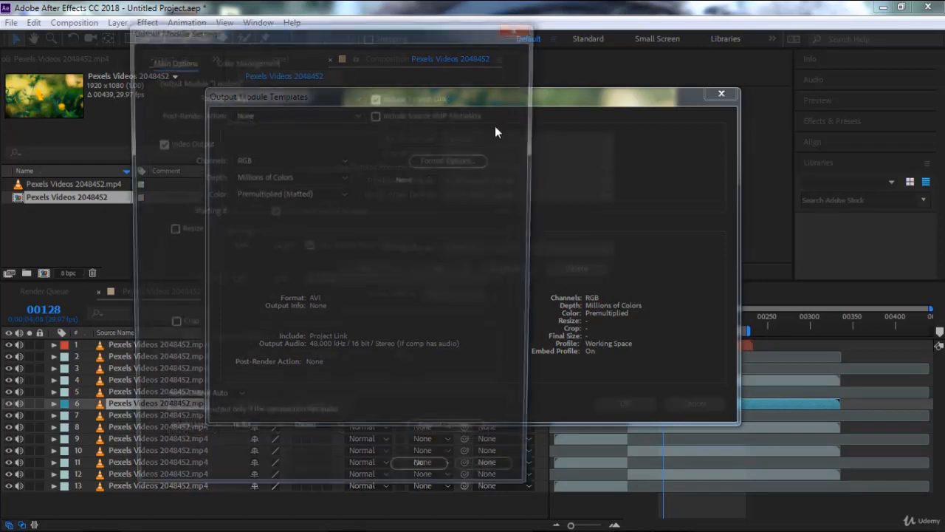
left_click(483, 482)
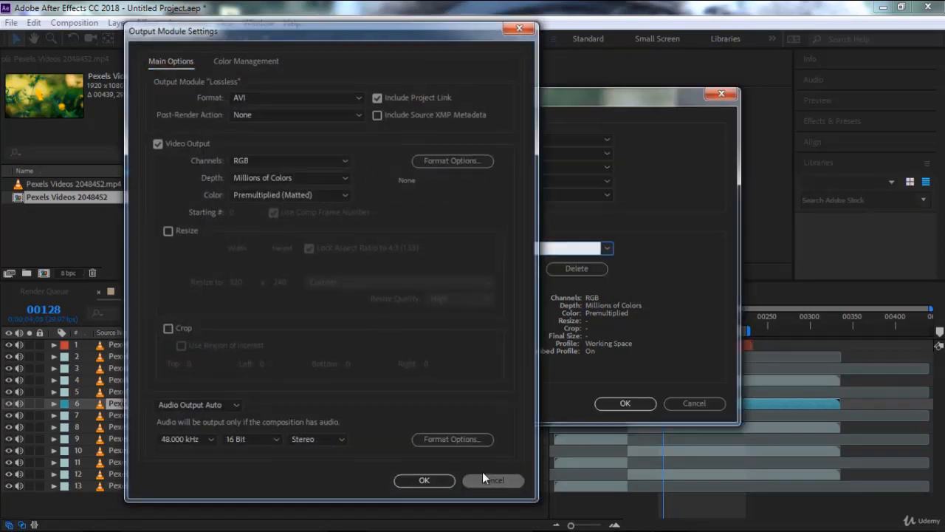
left_click(714, 403)
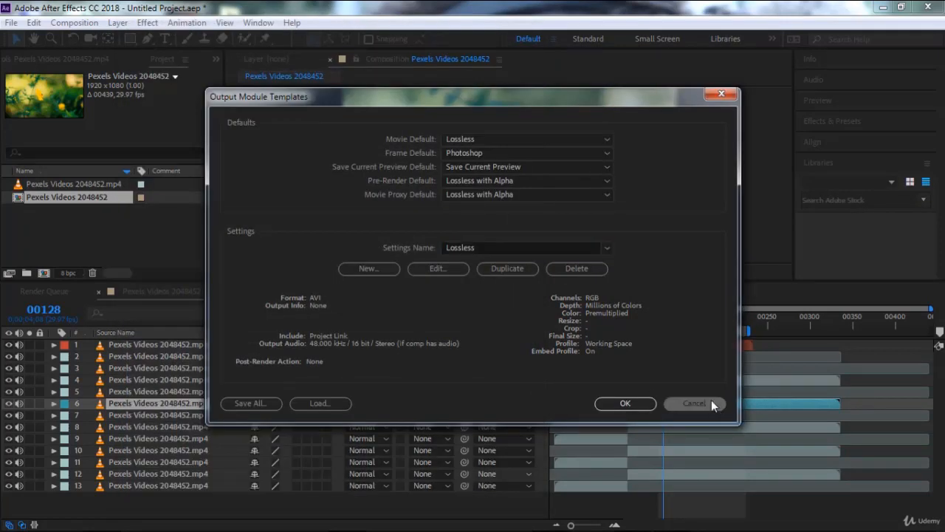
- Set the Frame Default of the render settings templates to Best Settings, keeping the Movie Default as it is
left_click(34, 23)
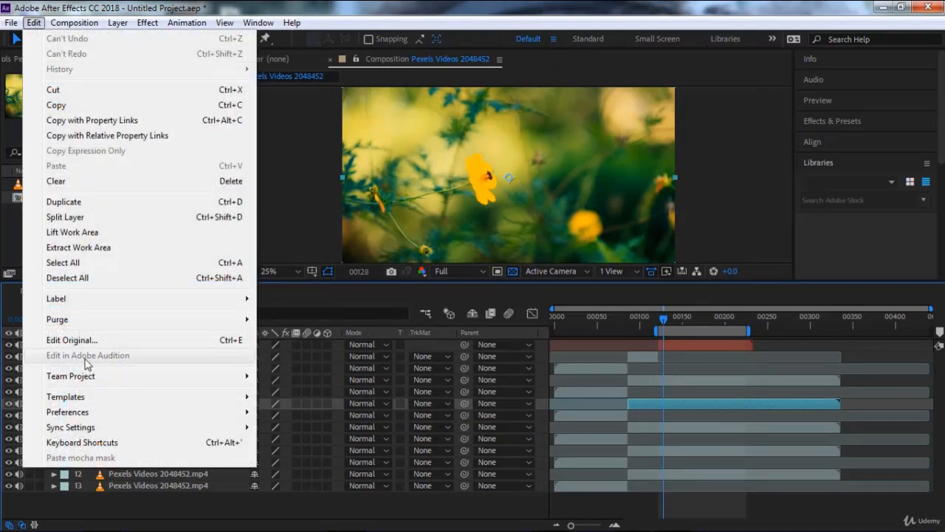
mouse_move(133, 397)
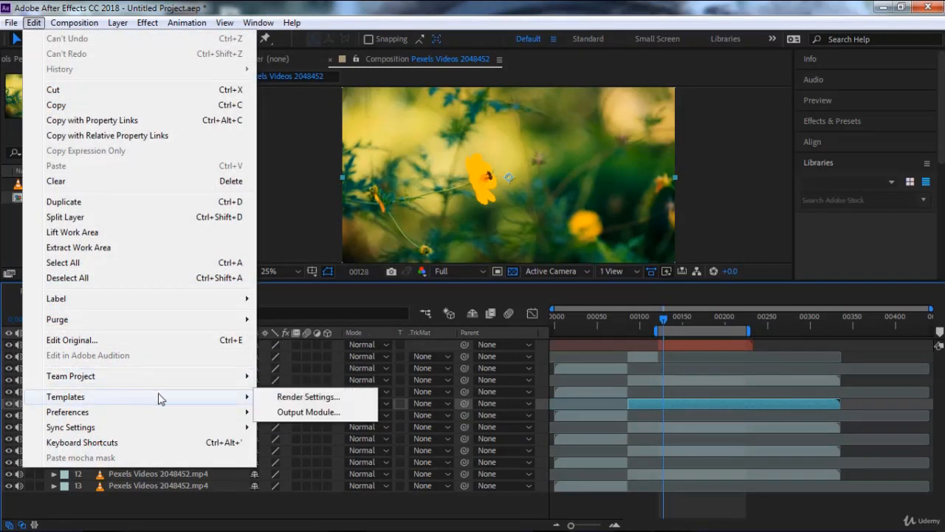
left_click(289, 398)
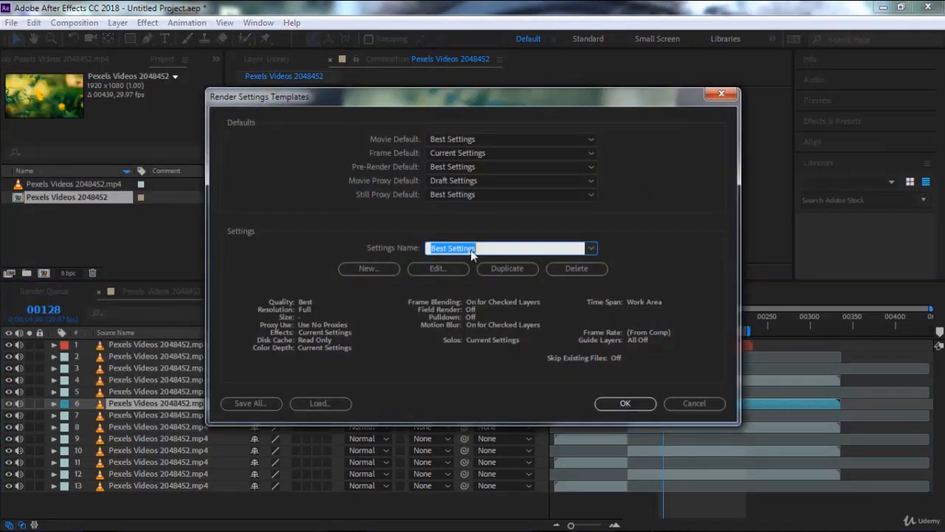
left_click(468, 142)
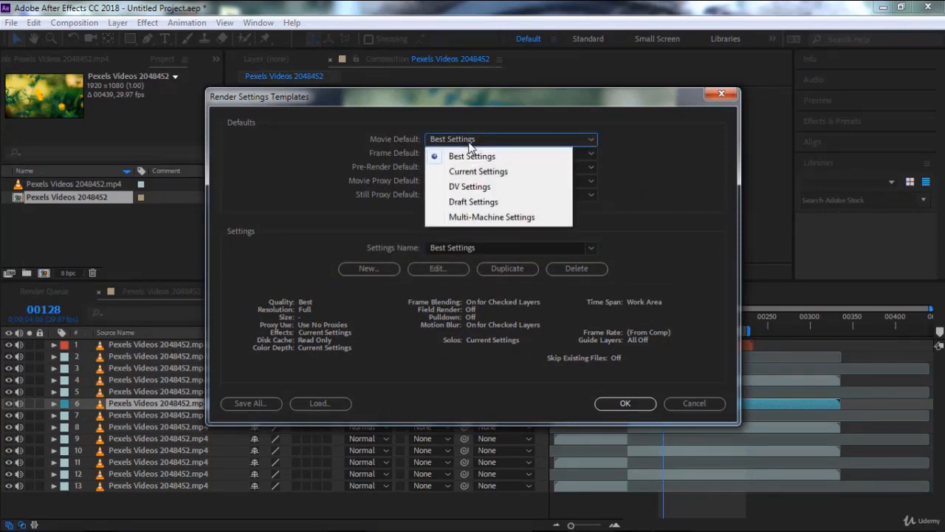
left_click(468, 141)
left_click(466, 155)
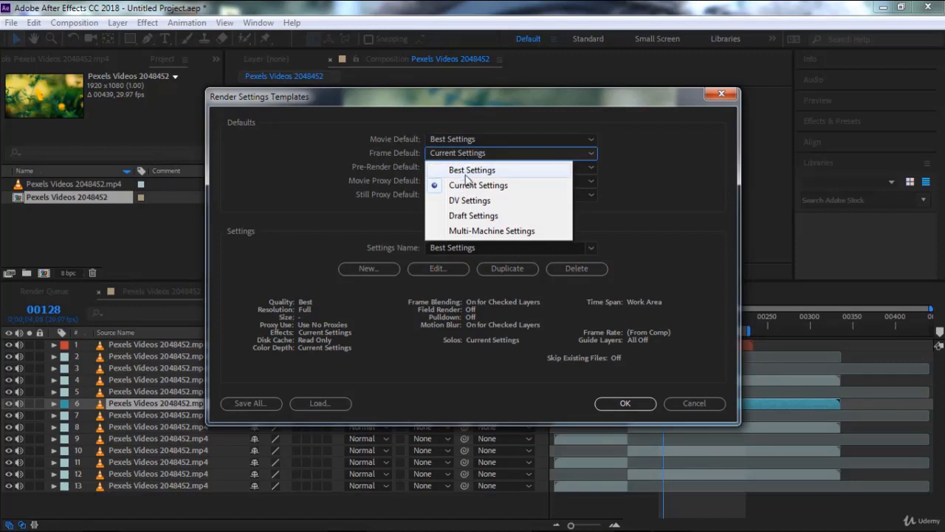
left_click(463, 186)
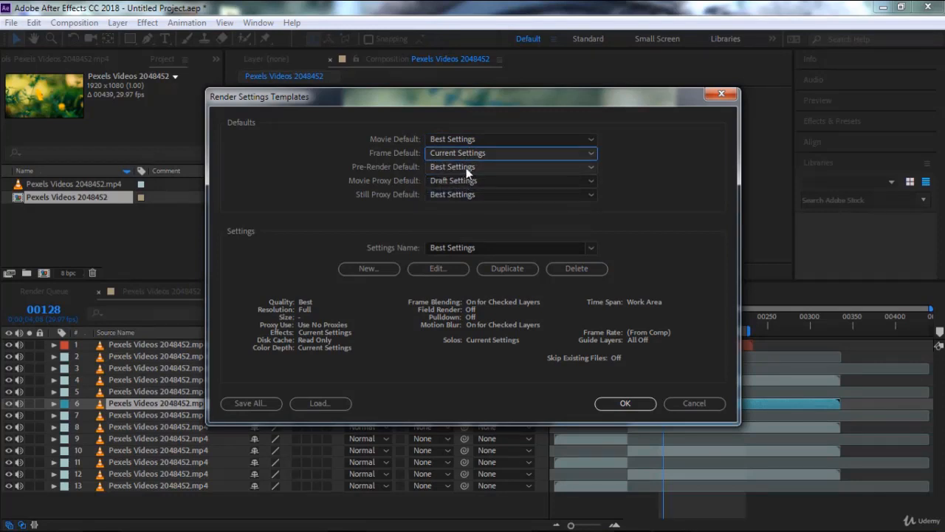
left_click(470, 153)
left_click(473, 169)
left_click(631, 404)
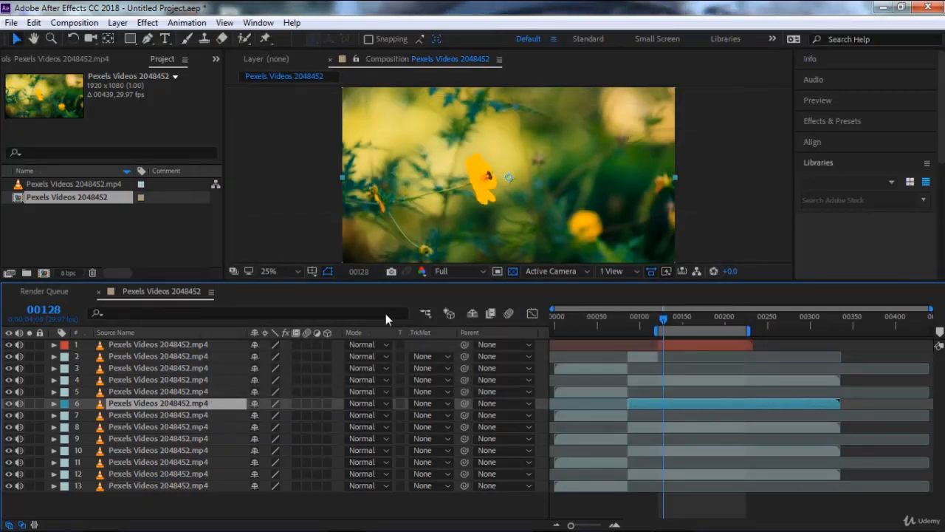
- Add the Pexels Videos 2048452 composition to the render queue
left_click(34, 22)
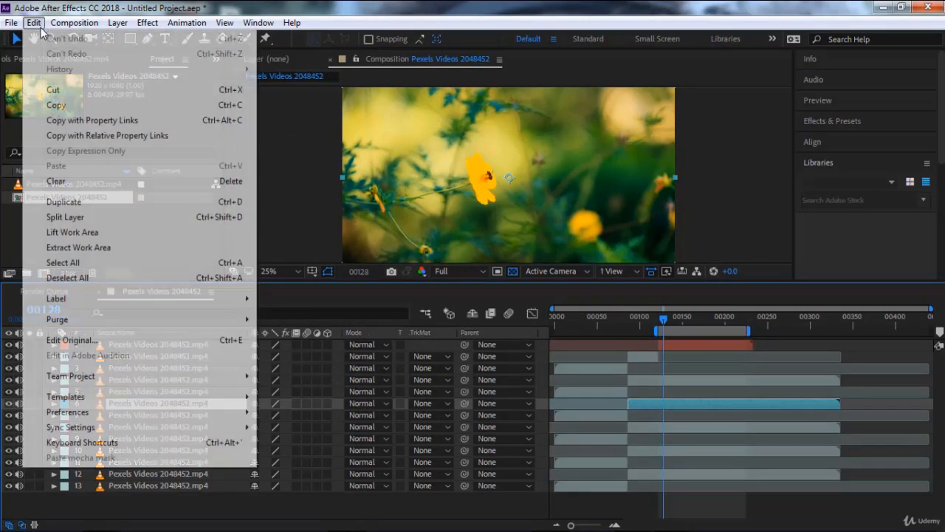
mouse_move(85, 31)
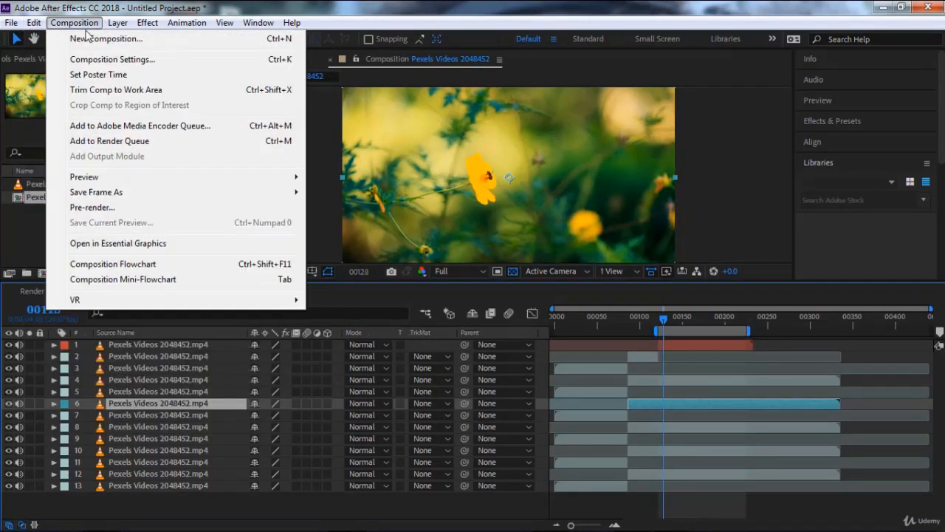
left_click(111, 140)
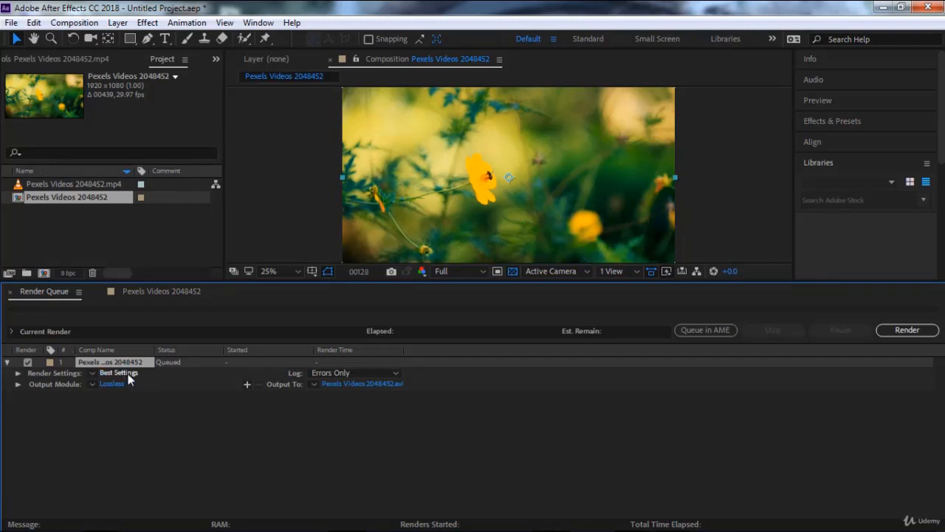
- Examine the queued composition's render settings and its resolution options, and leave them without changes
left_click(127, 374)
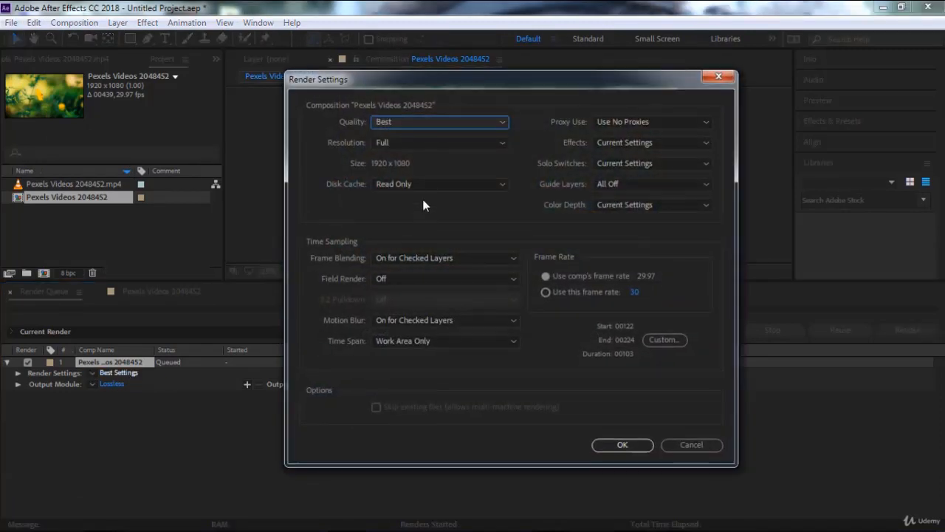
left_click(412, 146)
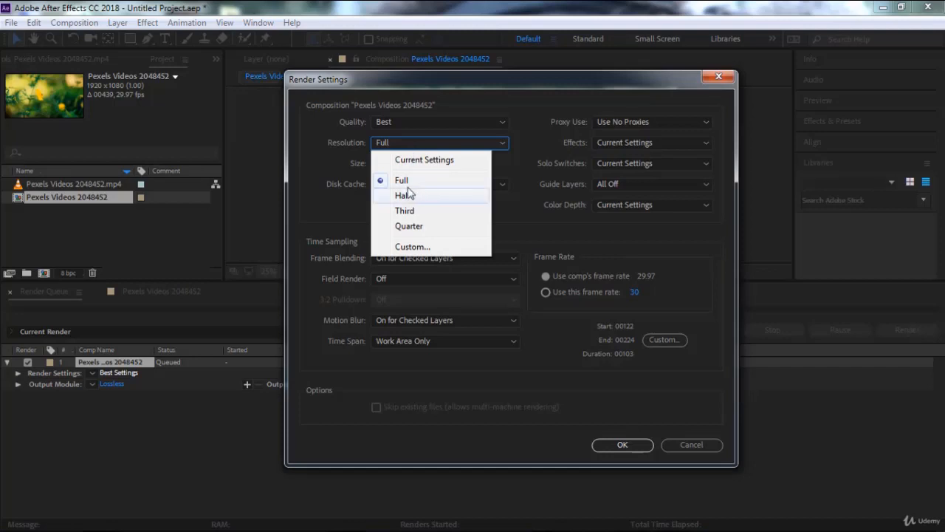
left_click(398, 147)
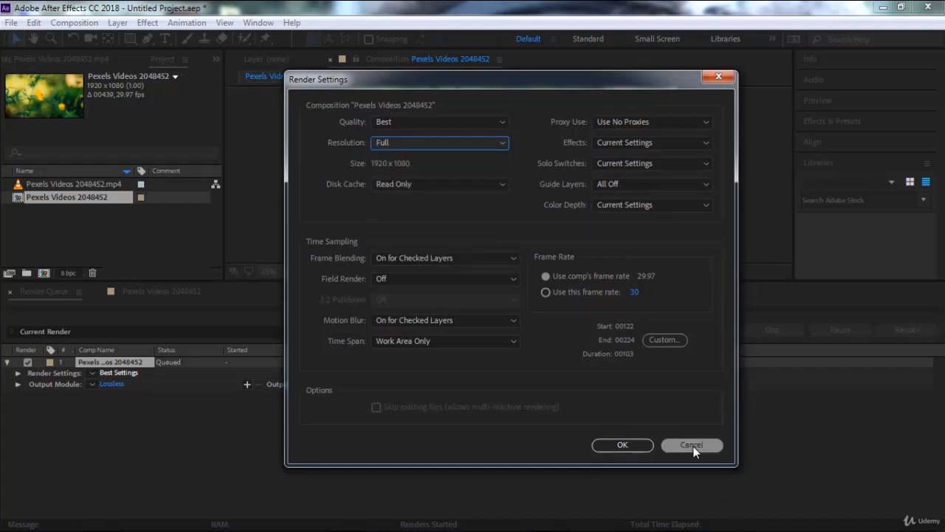
left_click(674, 447)
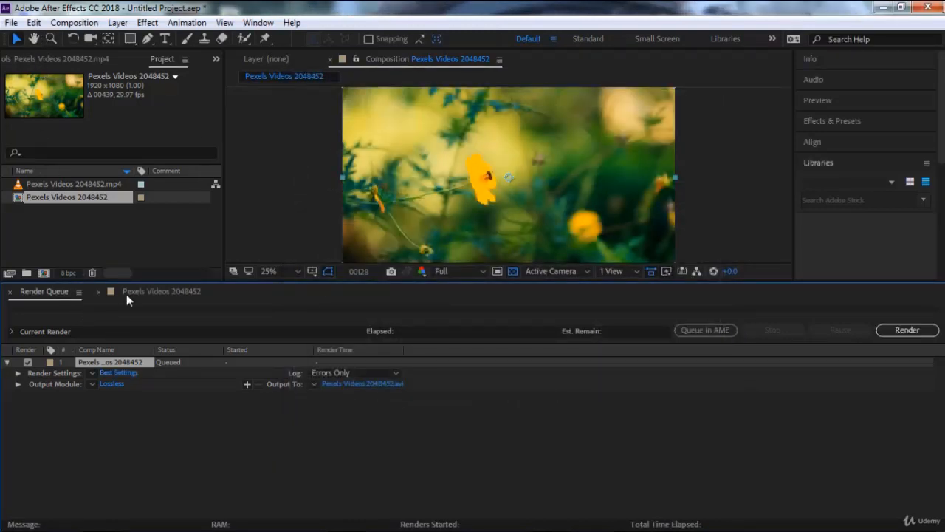
- Examine the General, Previews, Display, Import, Output, Grids & Guides and Labels preferences without changing any of them
left_click(126, 292)
left_click(33, 23)
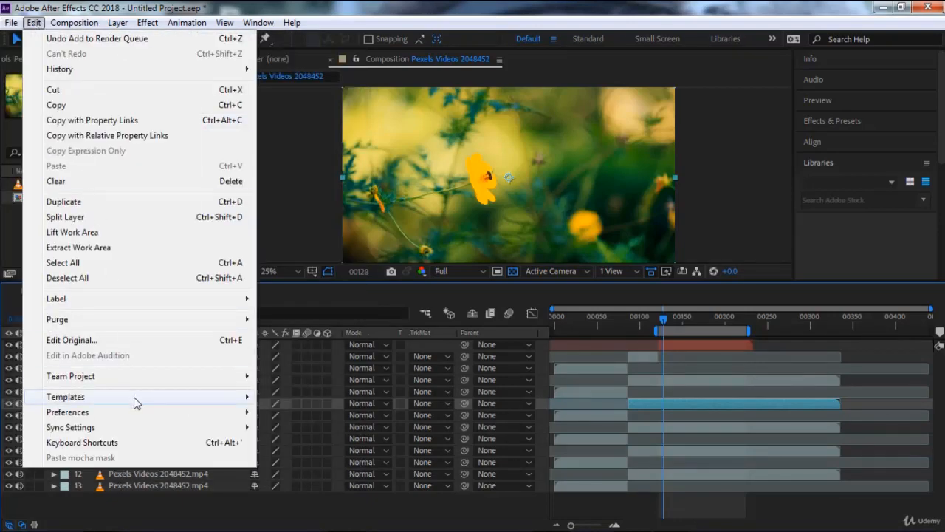
mouse_move(135, 404)
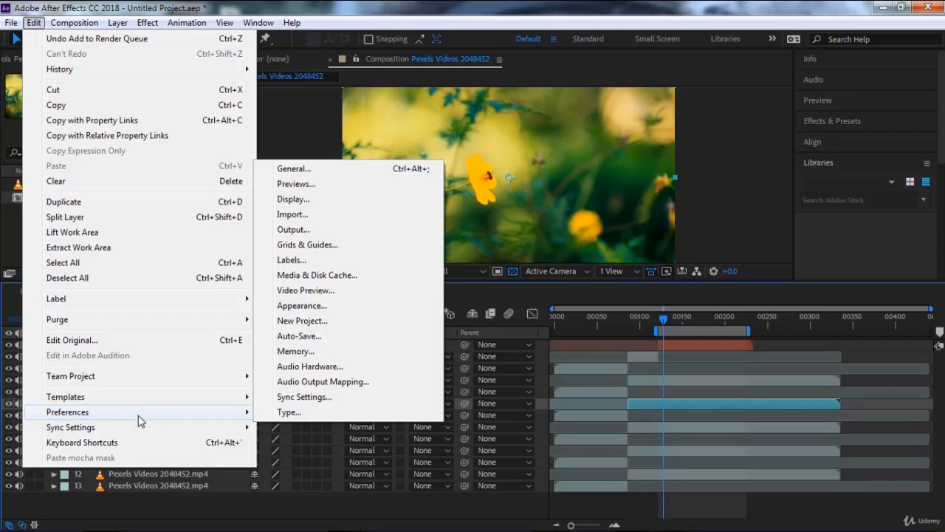
left_click(306, 169)
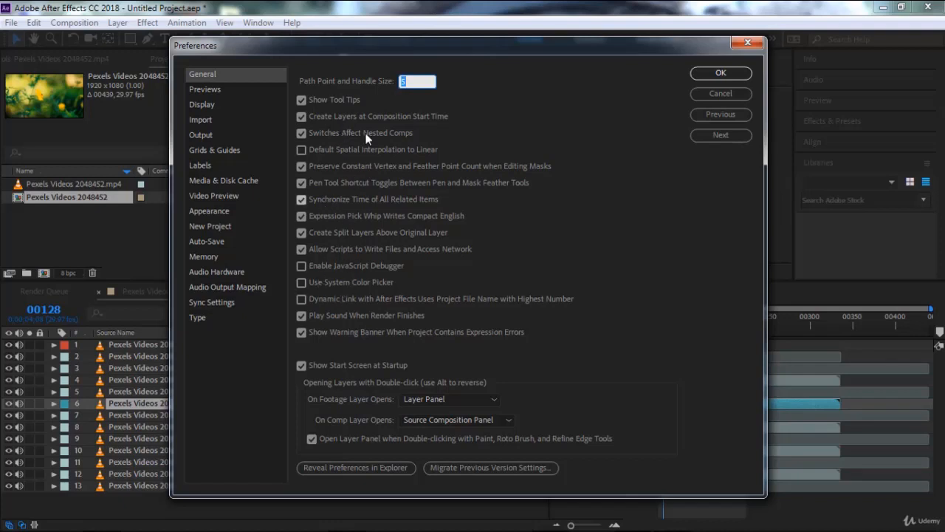
left_click(209, 92)
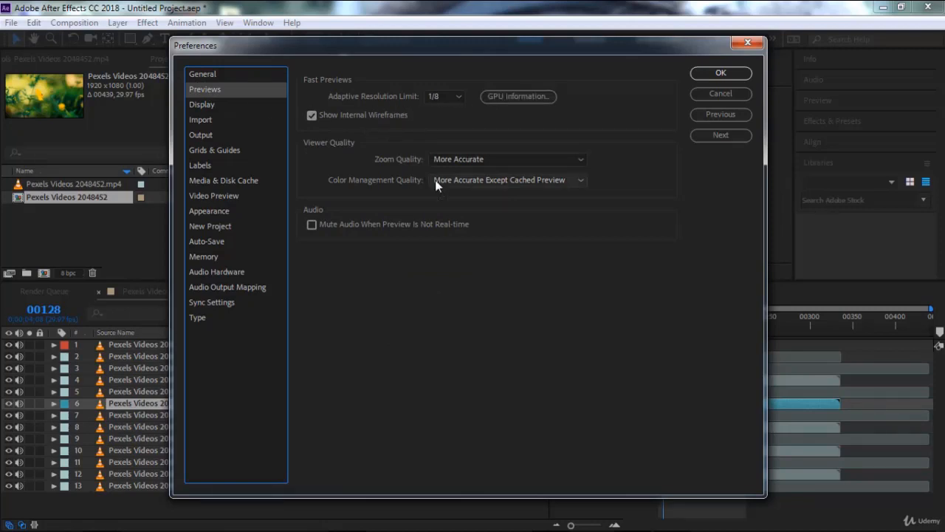
left_click(209, 104)
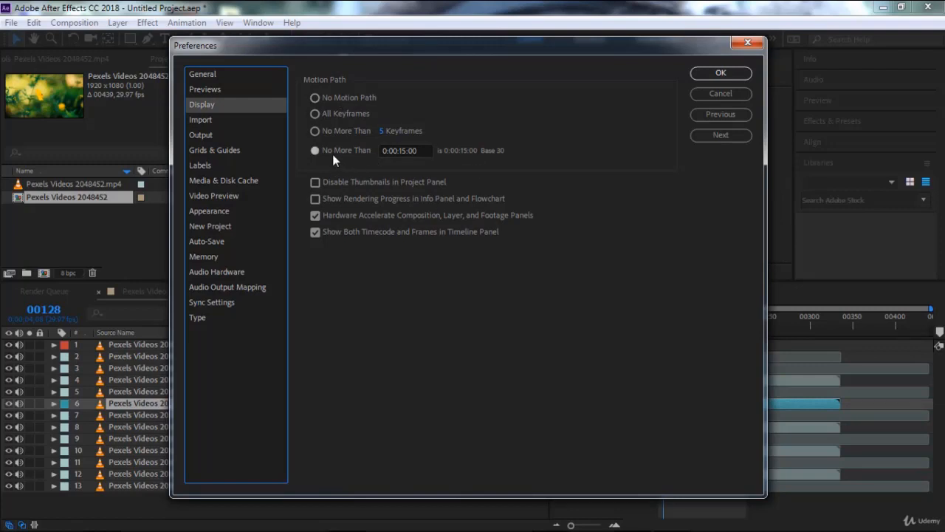
left_click(430, 153)
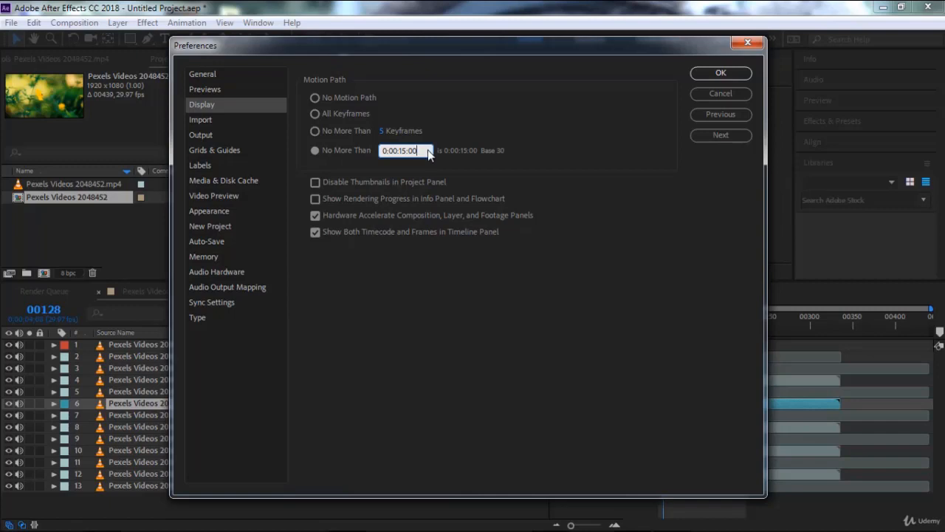
left_click(401, 303)
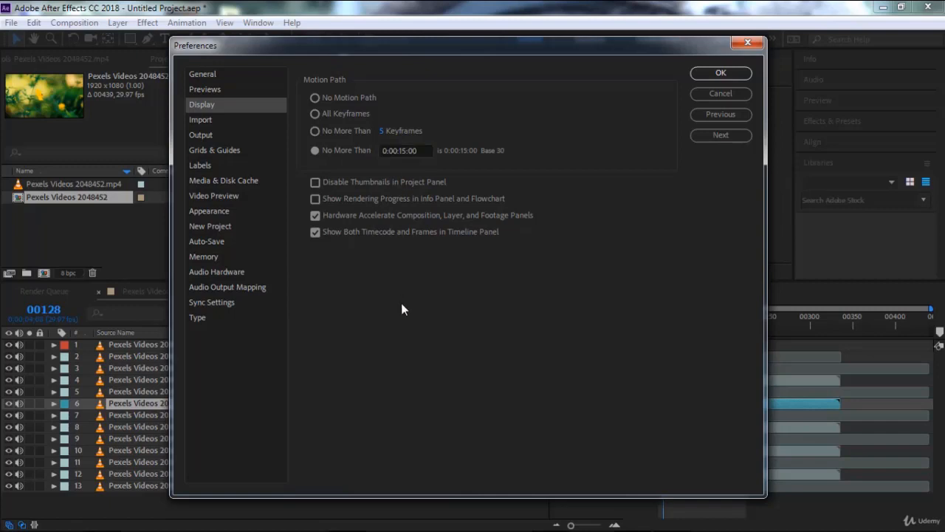
left_click(214, 120)
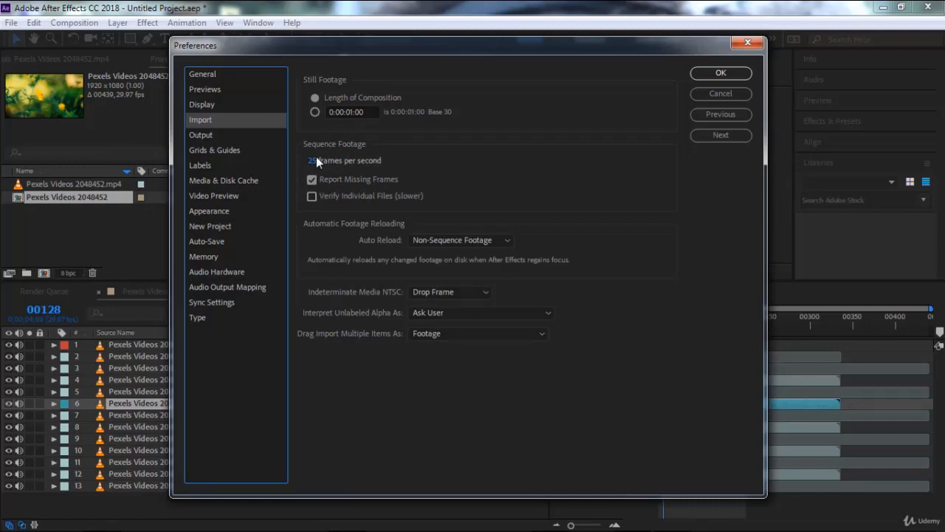
left_click(220, 138)
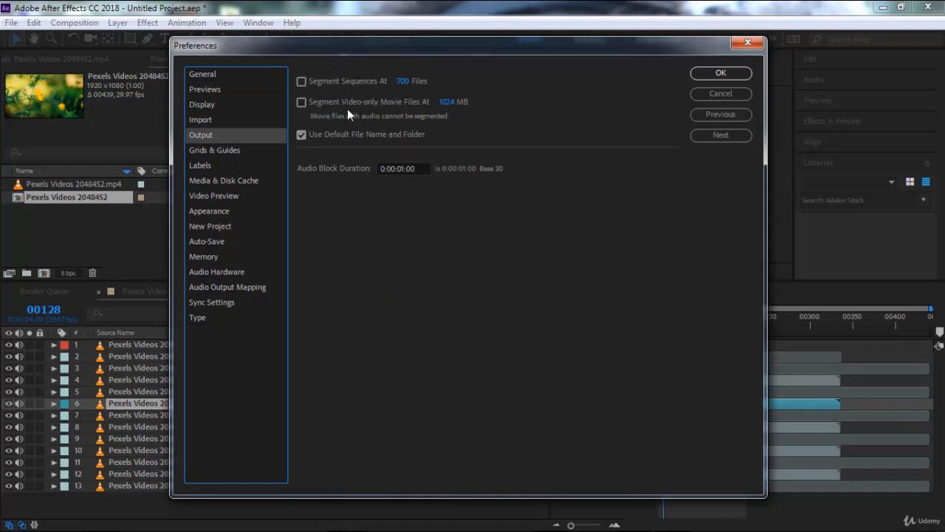
left_click(223, 152)
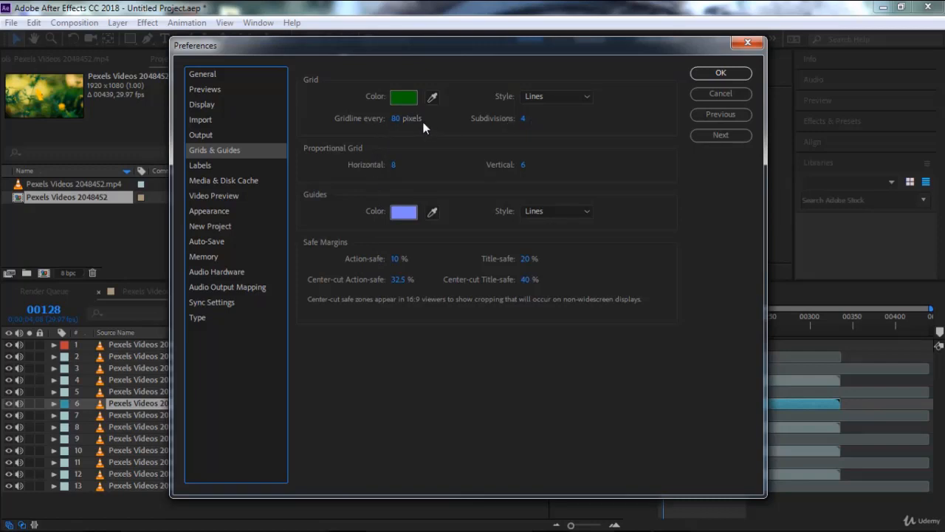
left_click(205, 168)
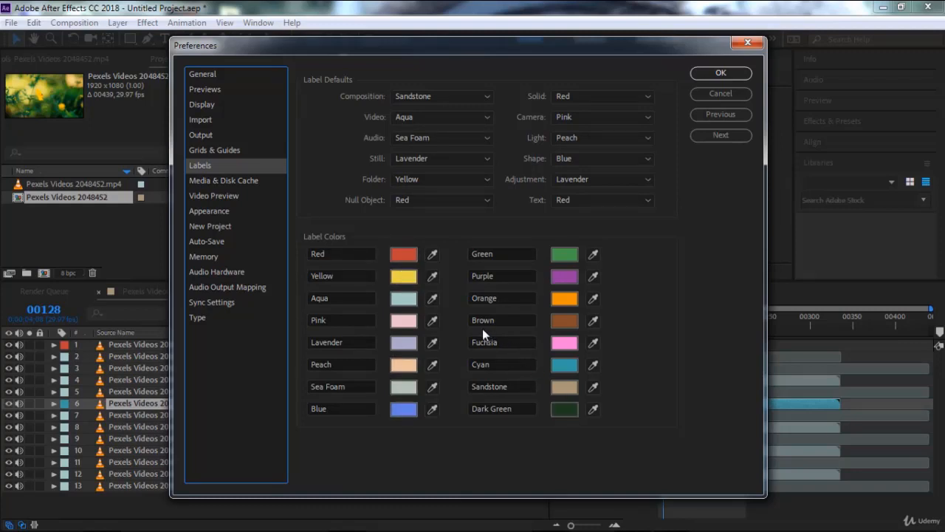
- Change the color of the Red label to blue in the label preferences
left_click(395, 254)
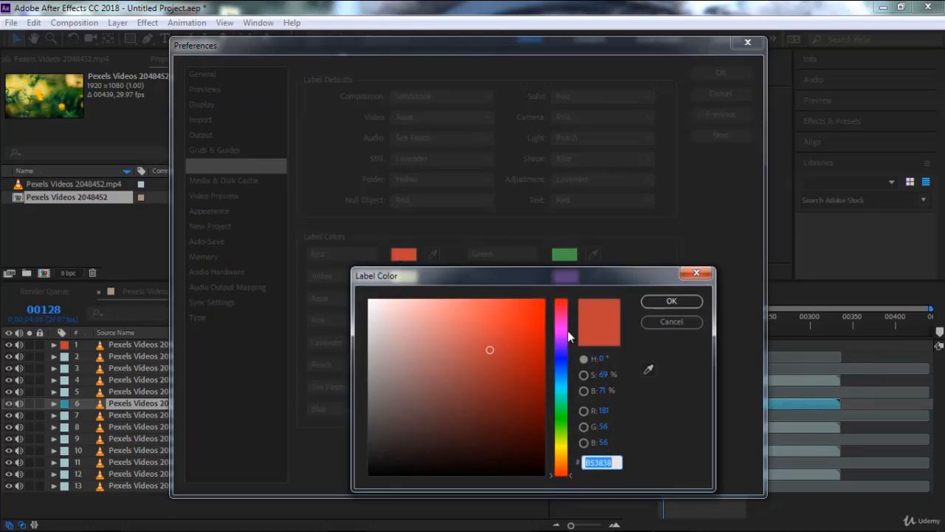
left_click(560, 362)
left_click(671, 300)
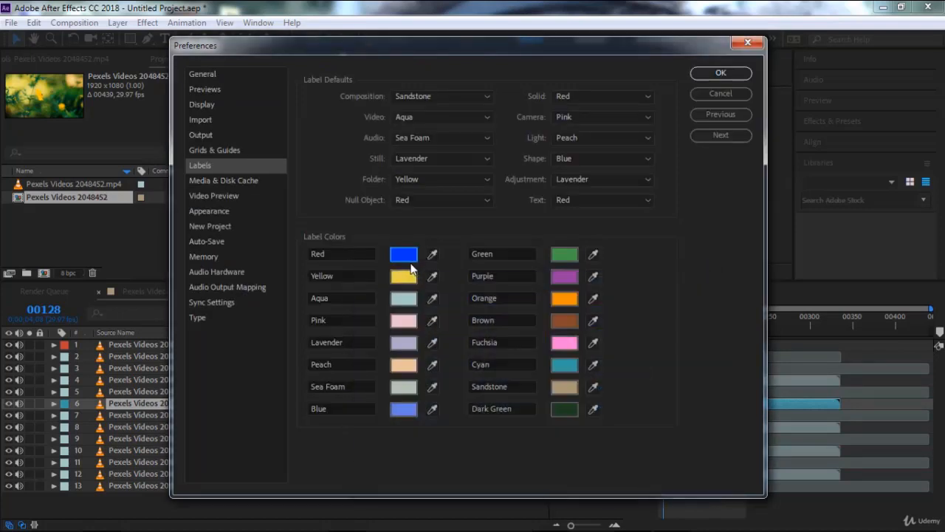
- Set the color of the Red label to FF0000, keeping its name
left_click(336, 256)
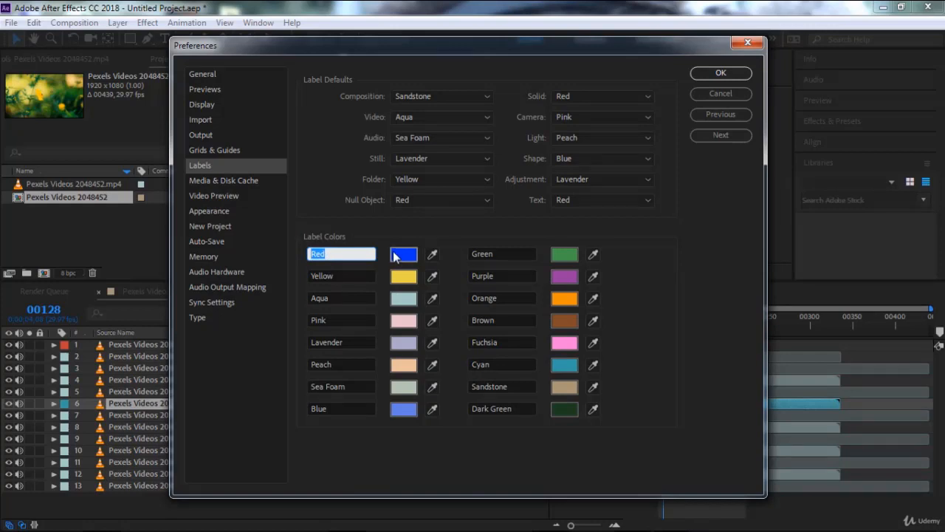
left_click(395, 254)
type("FF0000")
key("Tab")
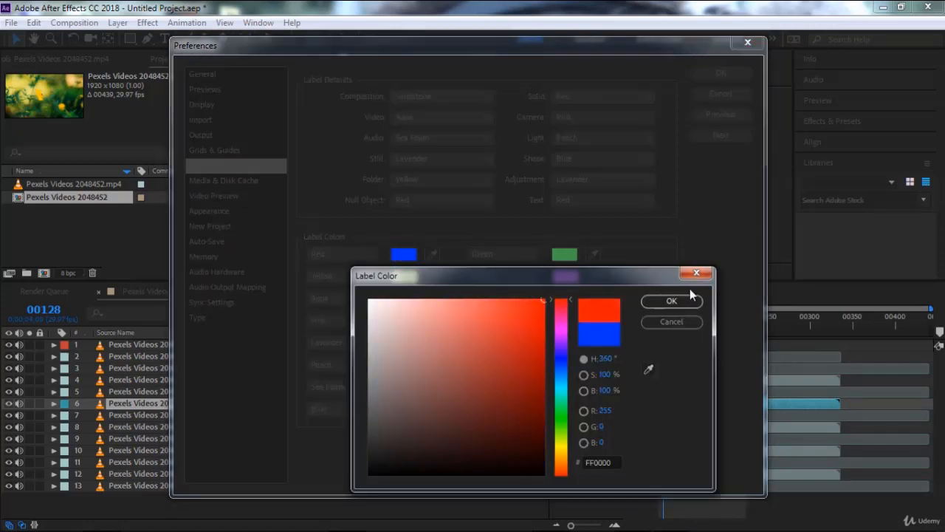
left_click(671, 301)
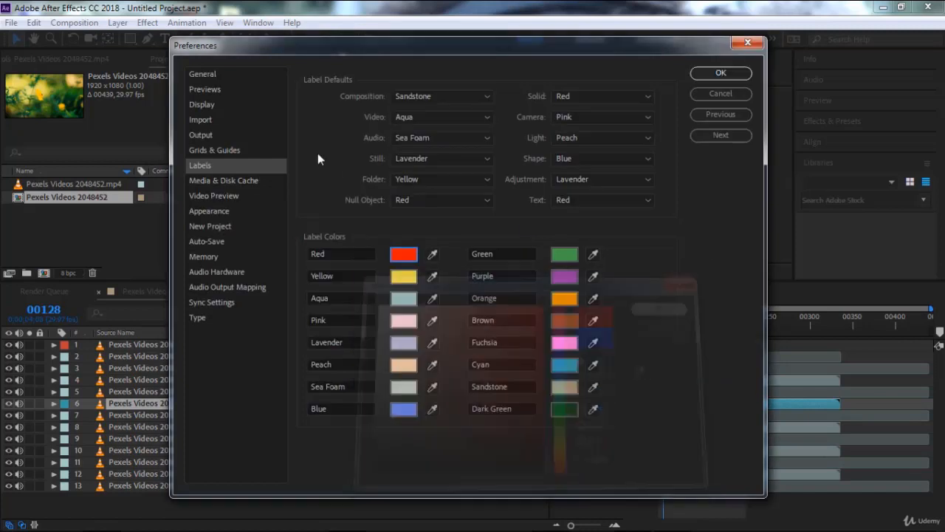
- Empty the disk cache from the Media & Disk Cache preferences and accept deleting all cached files
left_click(220, 184)
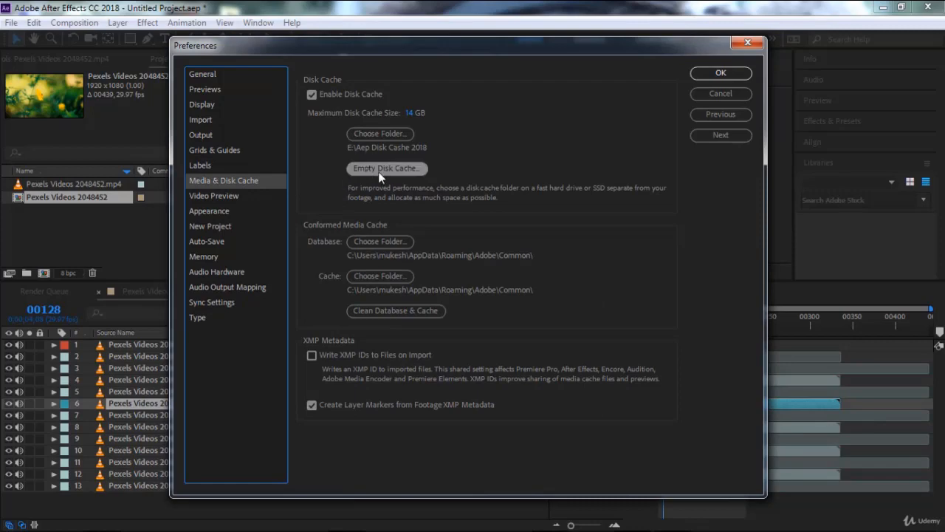
left_click(413, 171)
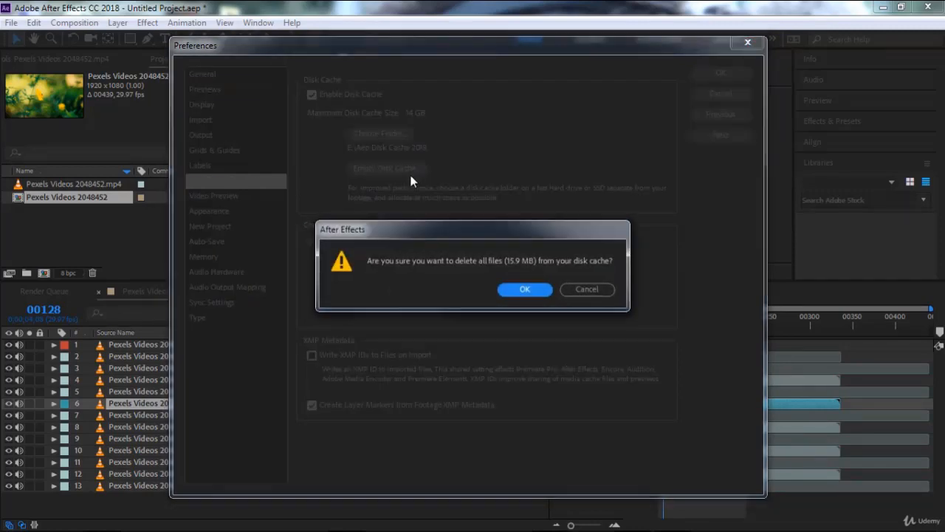
left_click(522, 291)
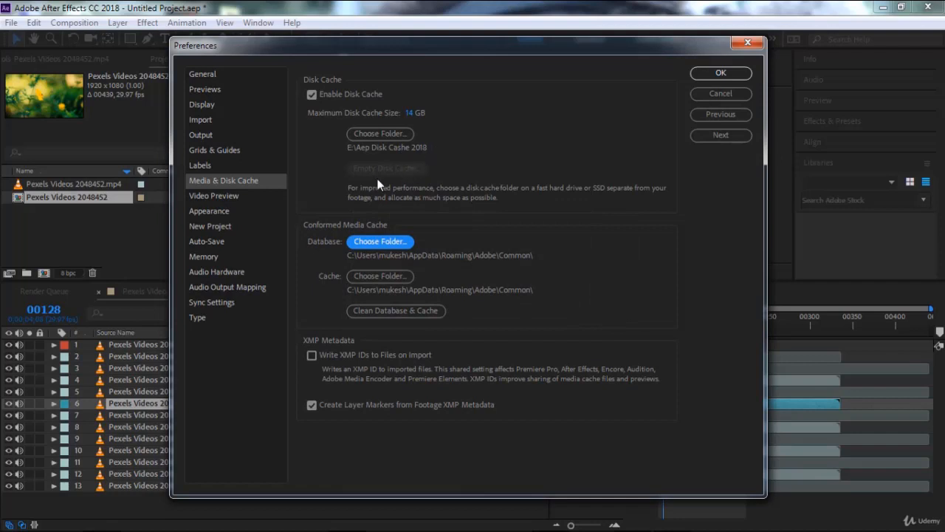
- Examine the Video Preview, Appearance and New Project preferences without changing them
left_click(234, 199)
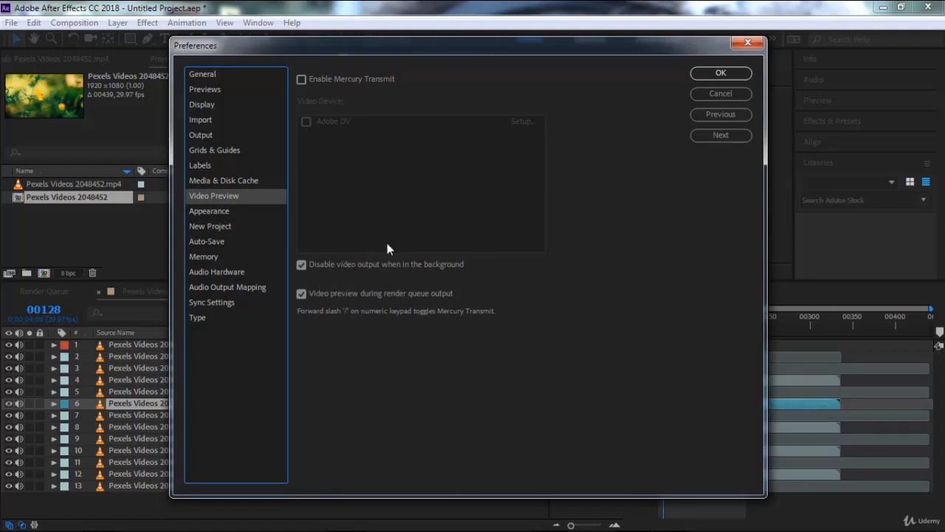
left_click(214, 212)
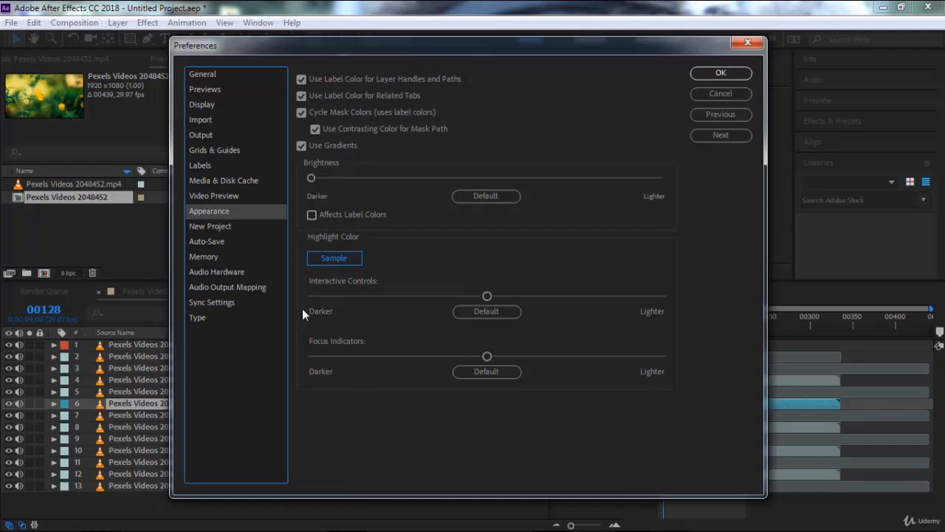
left_click(220, 231)
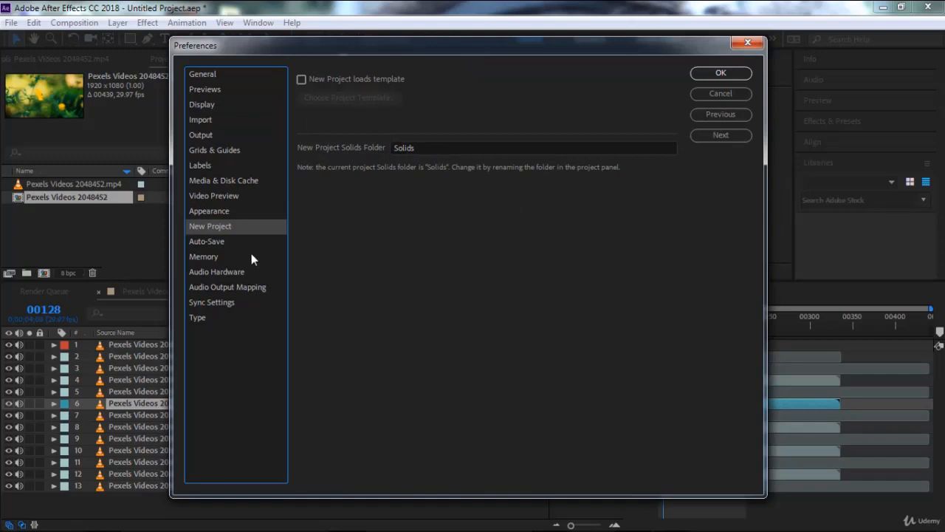
- Set auto-save to every 10 minutes and the maximum number of project versions to 10
left_click(214, 242)
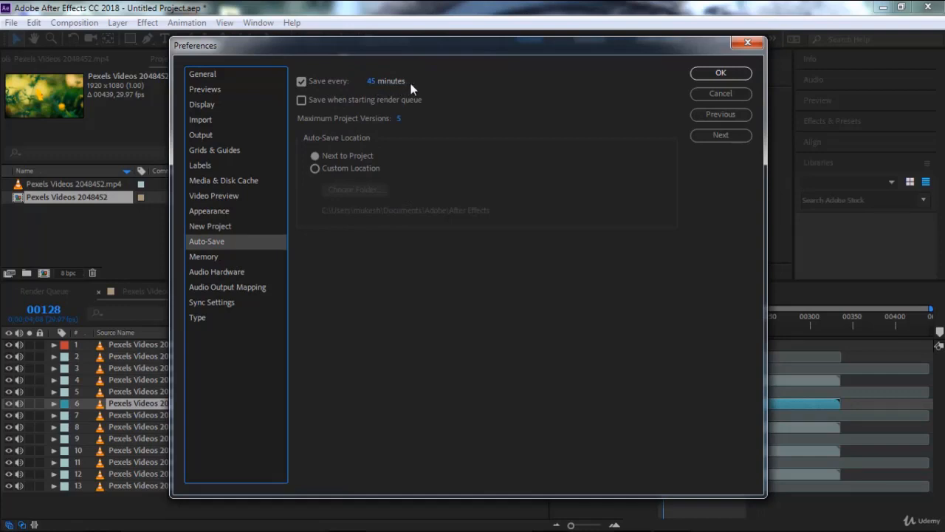
left_click(372, 80)
type("10")
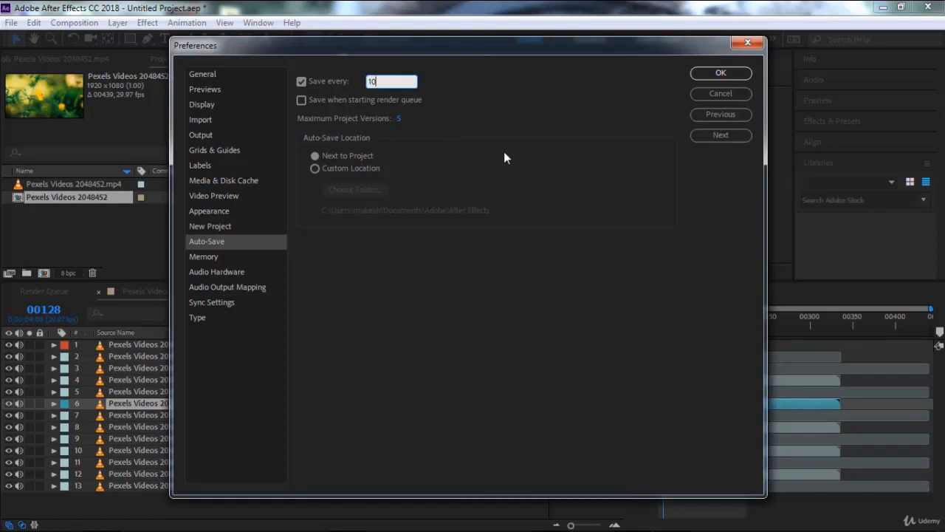
left_click(470, 264)
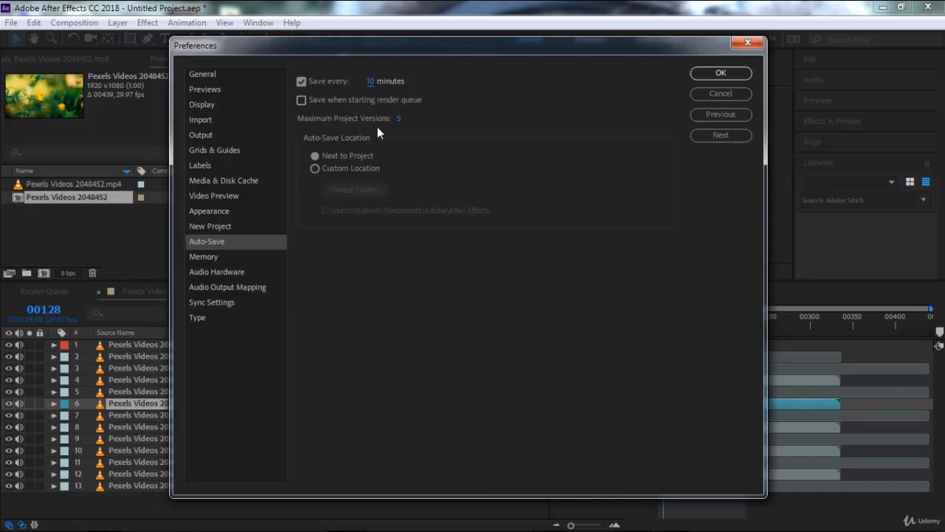
left_click(399, 120)
type("10")
key("Return")
- Review the Memory, Audio Hardware, Audio Output Mapping, Sync Settings and Type preferences, and apply the preference changes made so far
left_click(231, 258)
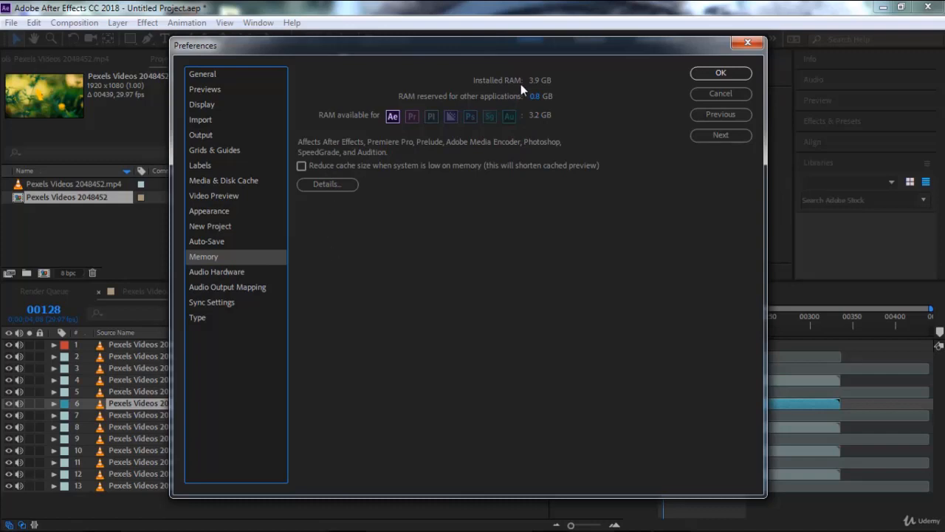
left_click(214, 272)
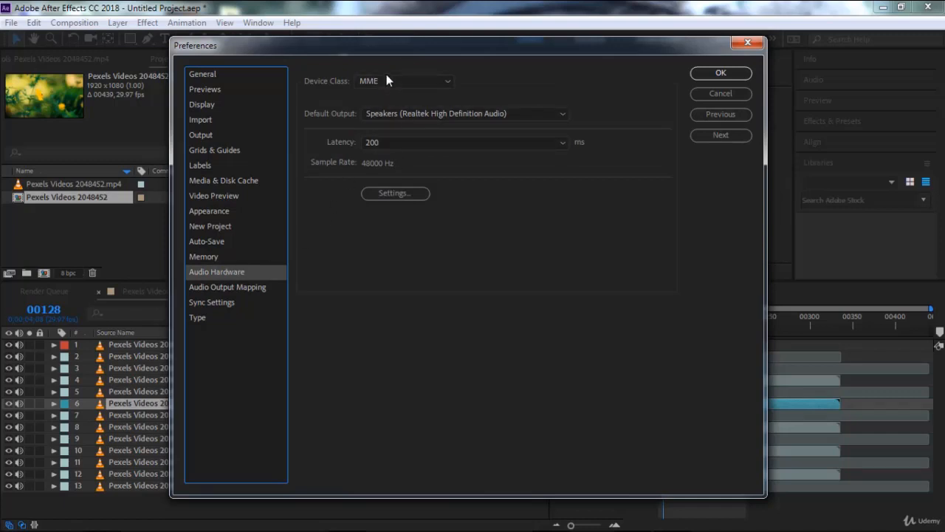
left_click(222, 289)
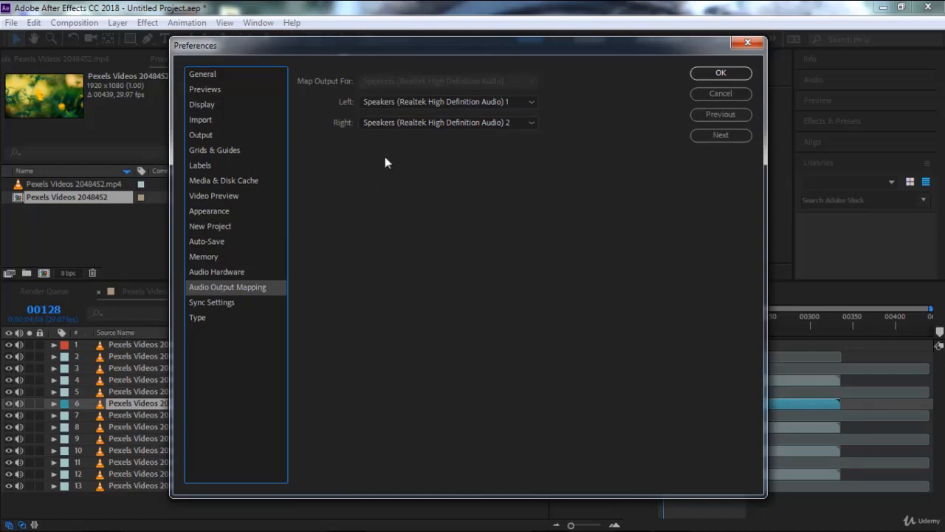
left_click(223, 308)
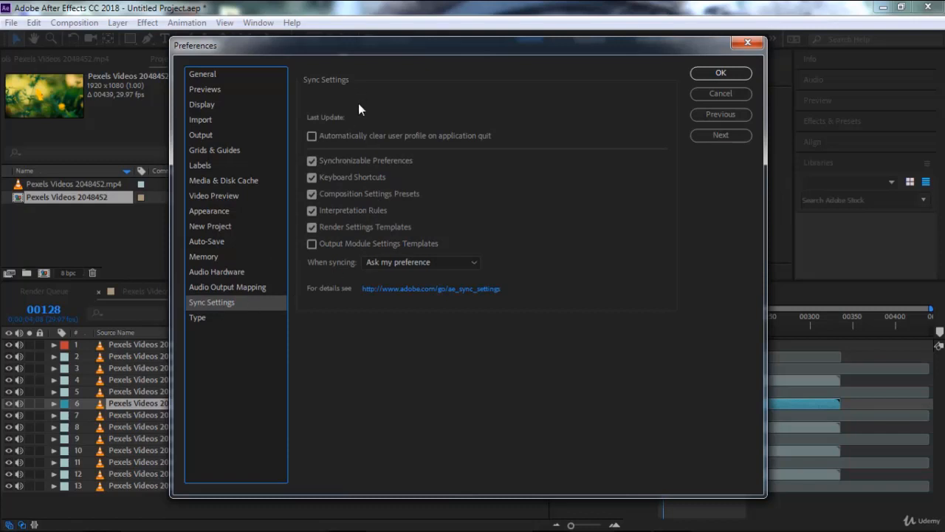
left_click(215, 321)
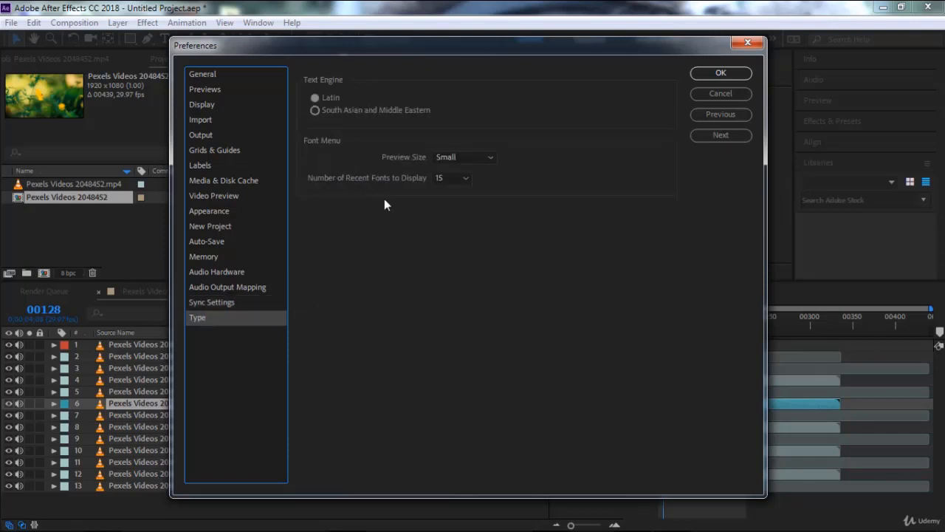
left_click(721, 74)
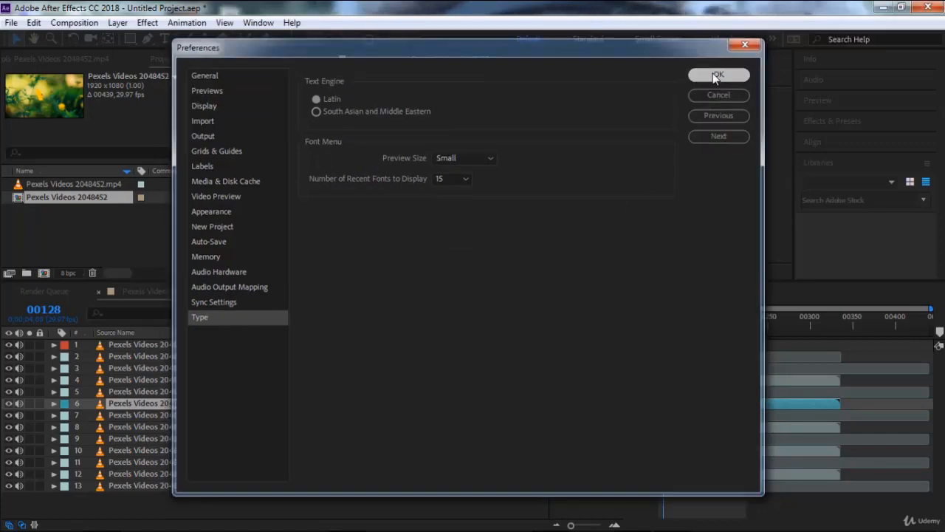
- Open the Keyboard Shortcuts editor and inspect the commands assigned to the Z, C, V and H keys
left_click(34, 23)
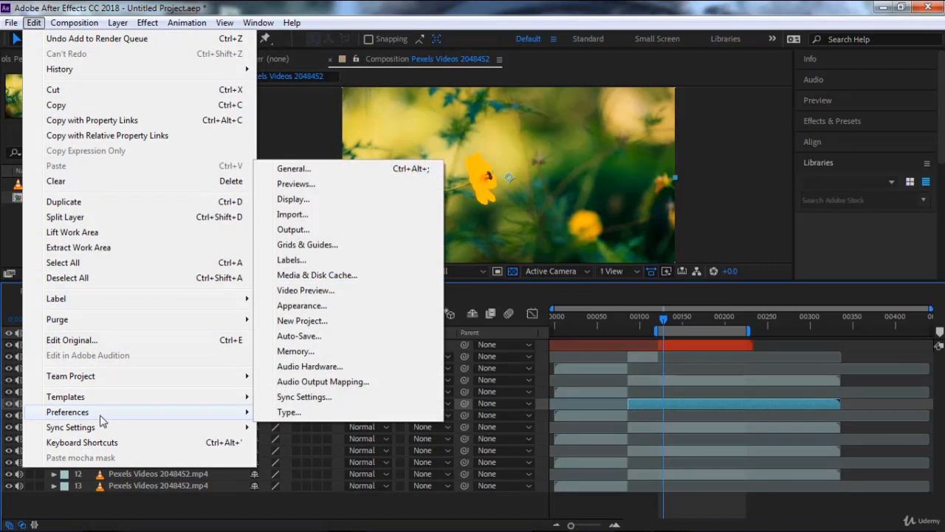
mouse_move(106, 433)
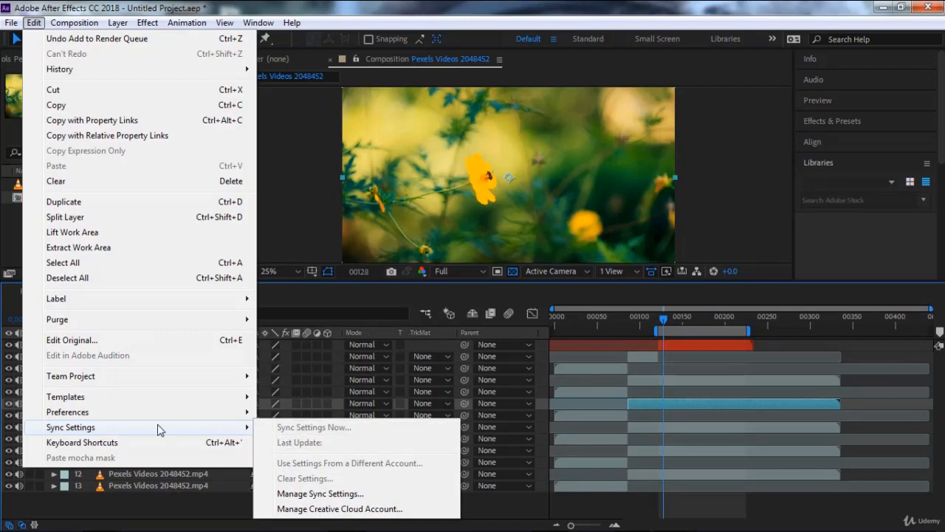
left_click(141, 442)
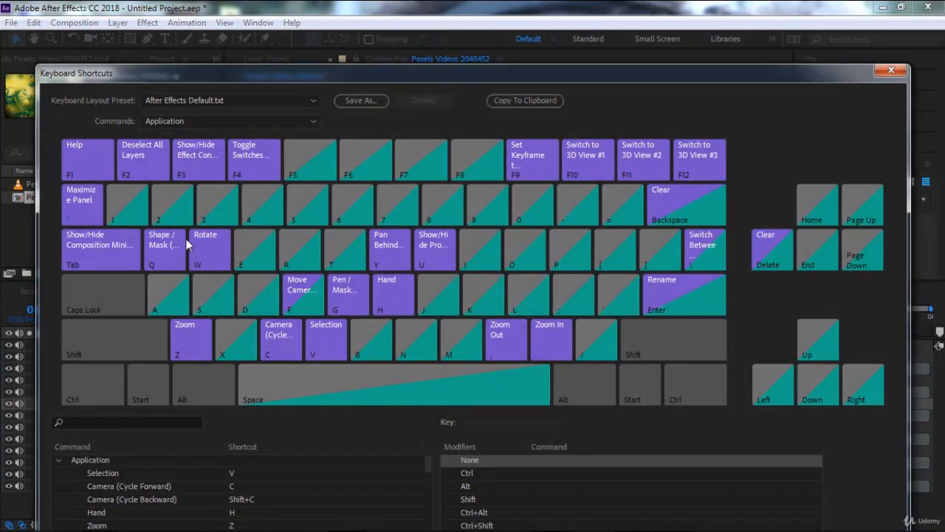
mouse_move(187, 203)
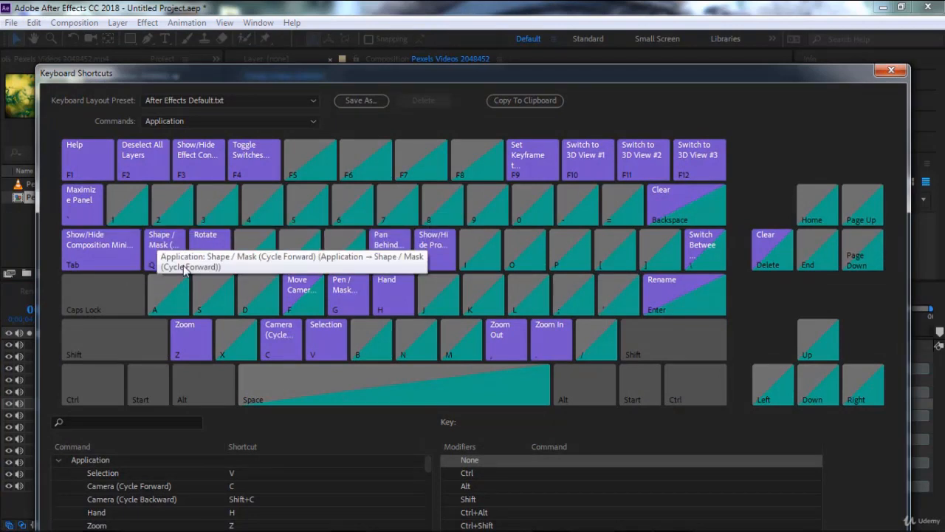
left_click(188, 343)
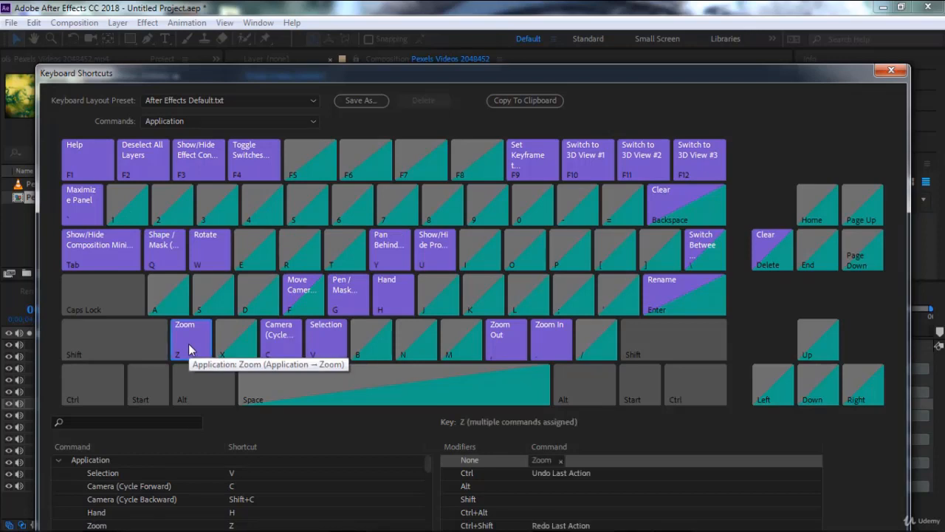
left_click(284, 347)
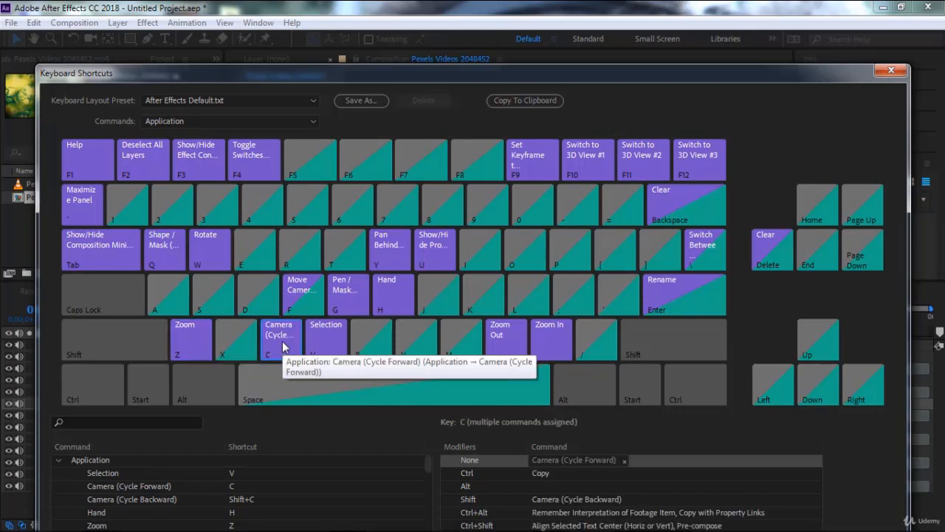
left_click(327, 352)
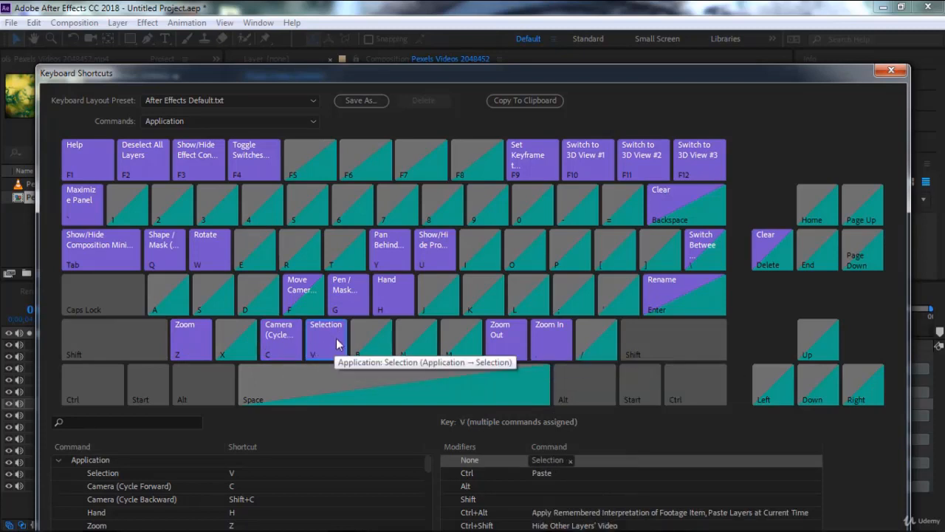
left_click(391, 299)
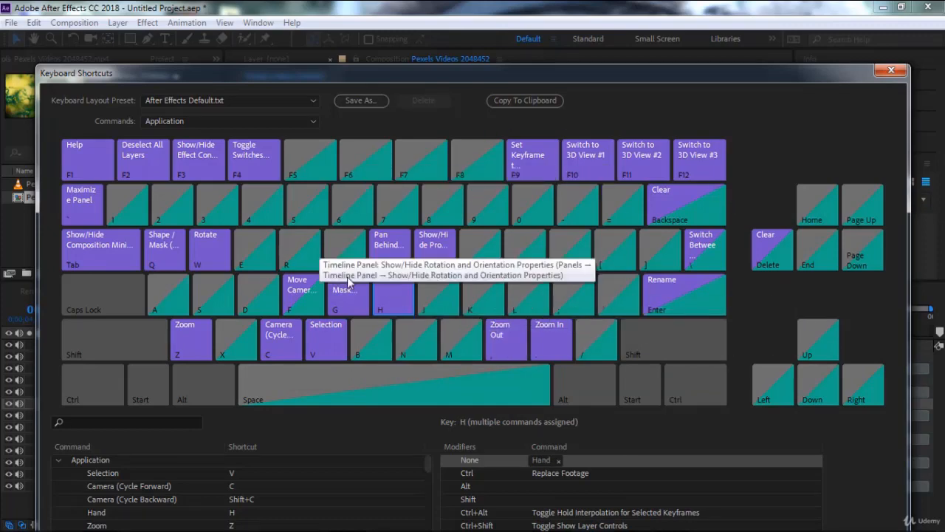
- Examine the shortcut layouts for the Character and Paragraph, Layer, Paint, Project and Timeline panels in turn
left_click(287, 102)
left_click(307, 120)
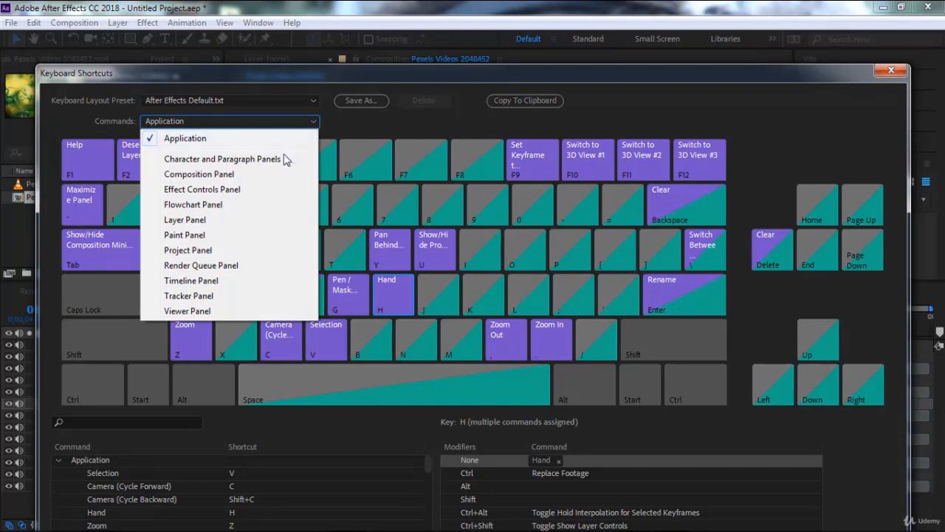
left_click(281, 158)
left_click(273, 121)
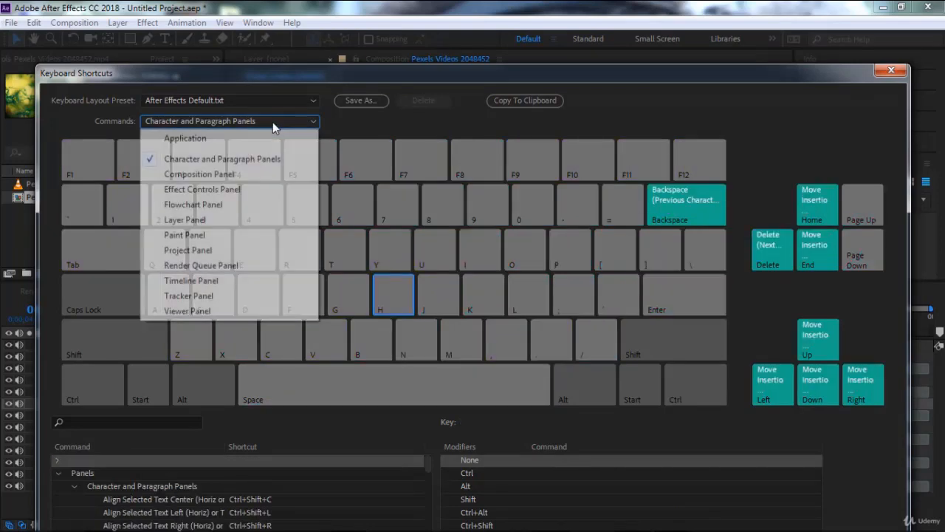
left_click(250, 216)
left_click(273, 121)
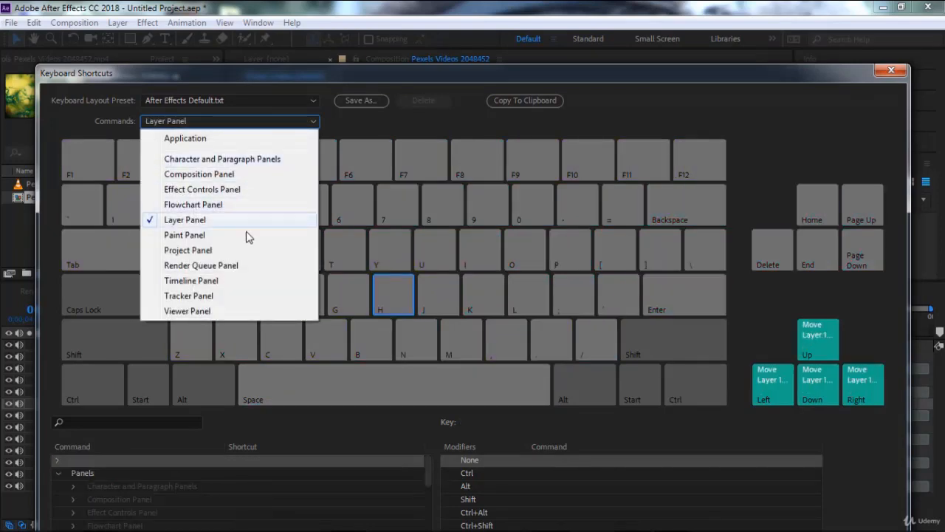
left_click(246, 233)
left_click(258, 122)
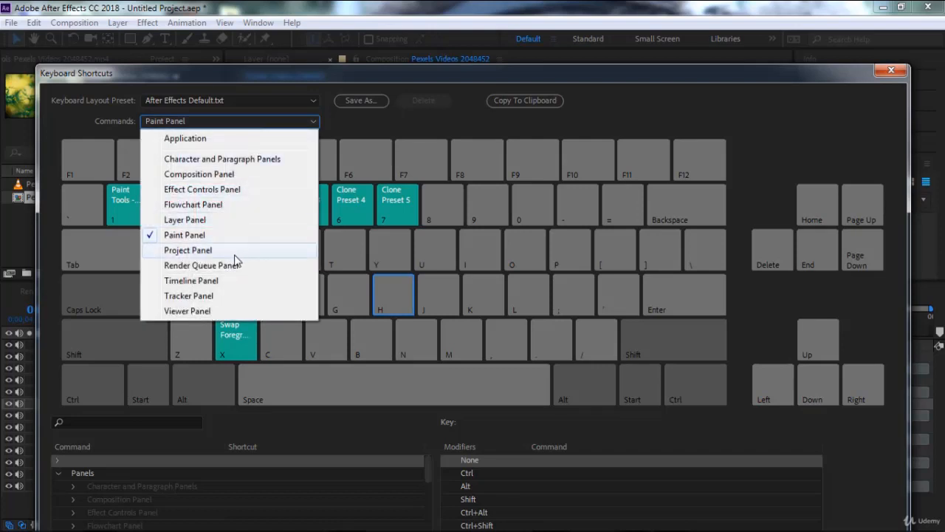
left_click(233, 251)
left_click(259, 121)
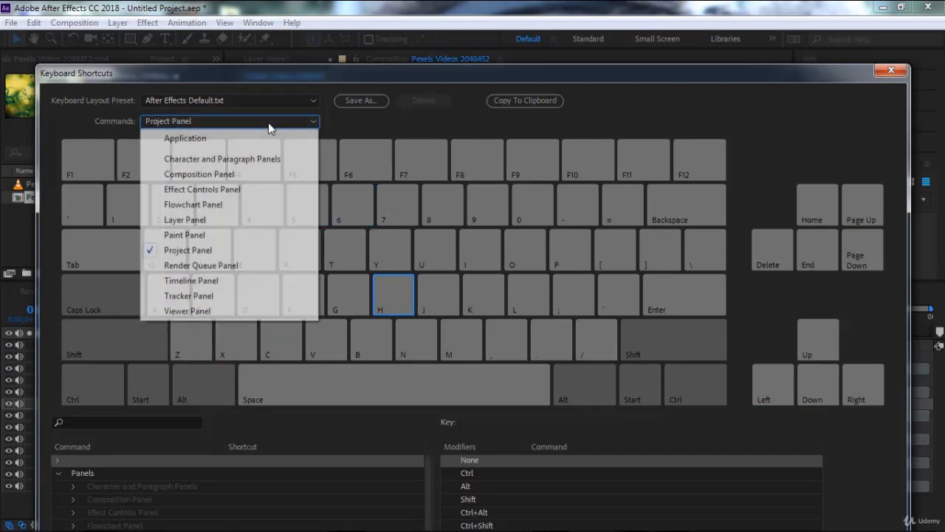
left_click(239, 282)
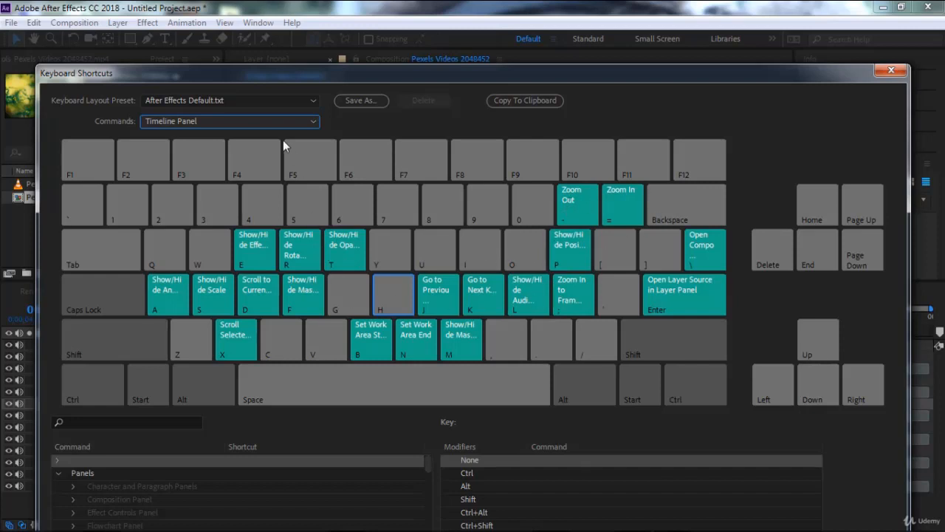
- Switch the shortcut layout back to the Application commands and close the Keyboard Shortcuts editor
left_click(266, 121)
left_click(262, 136)
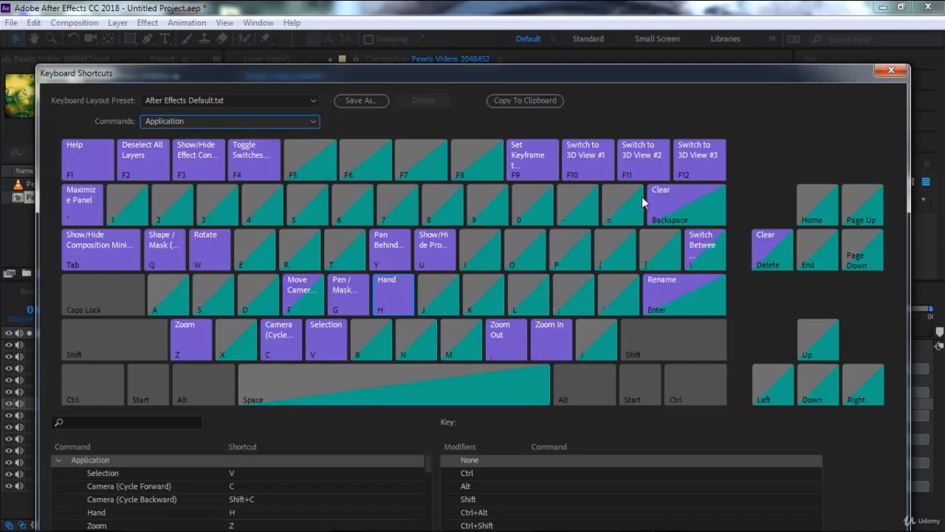
left_click(890, 71)
left_click(34, 23)
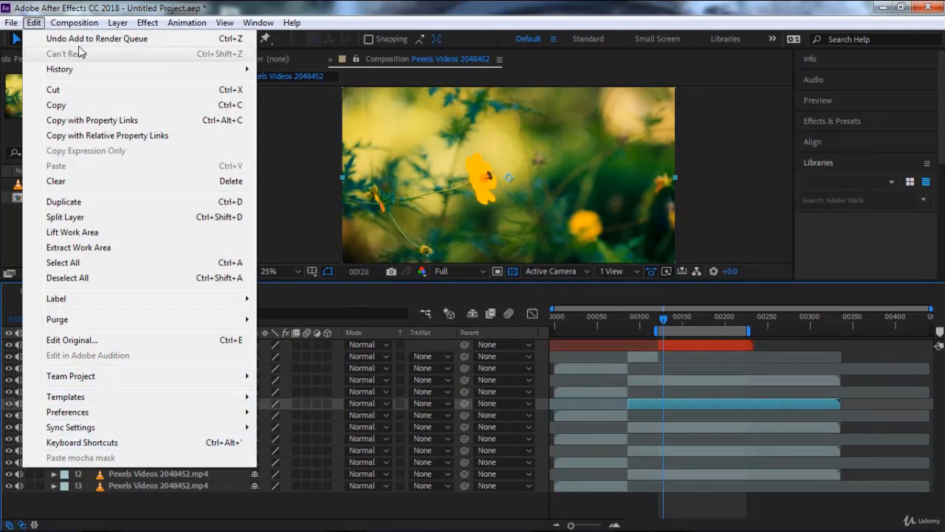
mouse_move(60, 26)
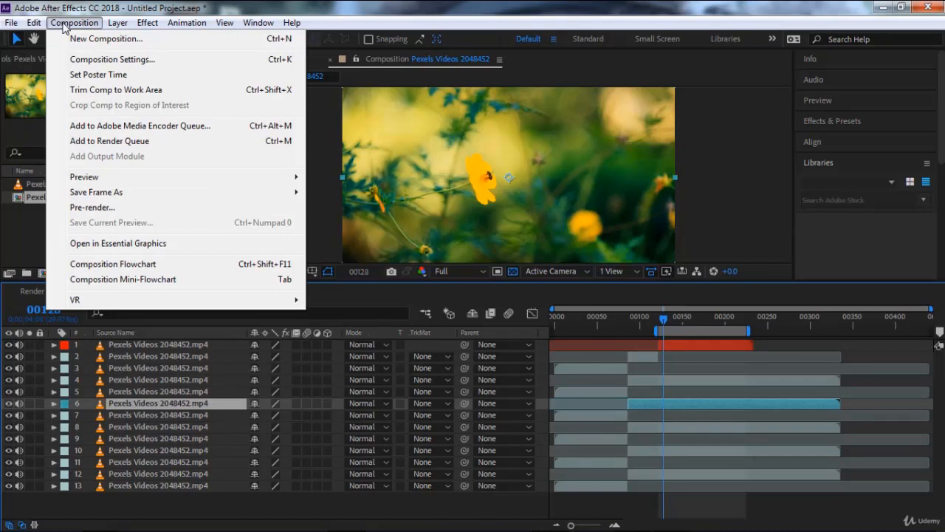
left_click(340, 7)
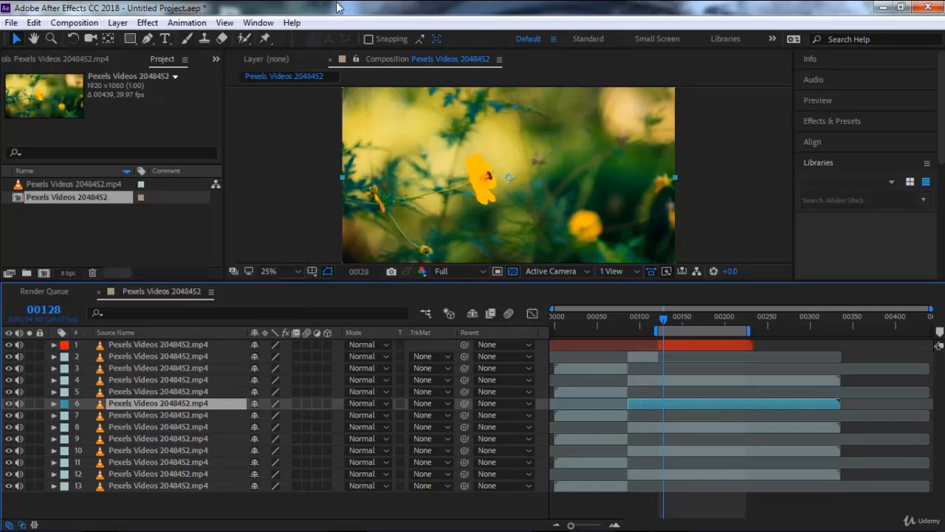